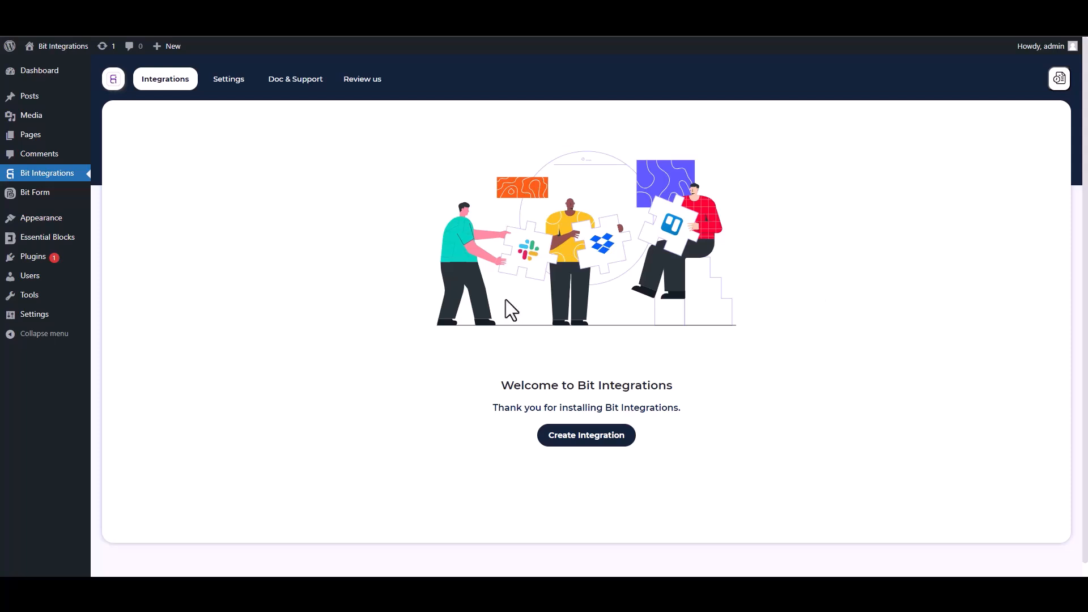
Create a new integration with Essential Blocks as the trigger and start fetching its form data
click(593, 439)
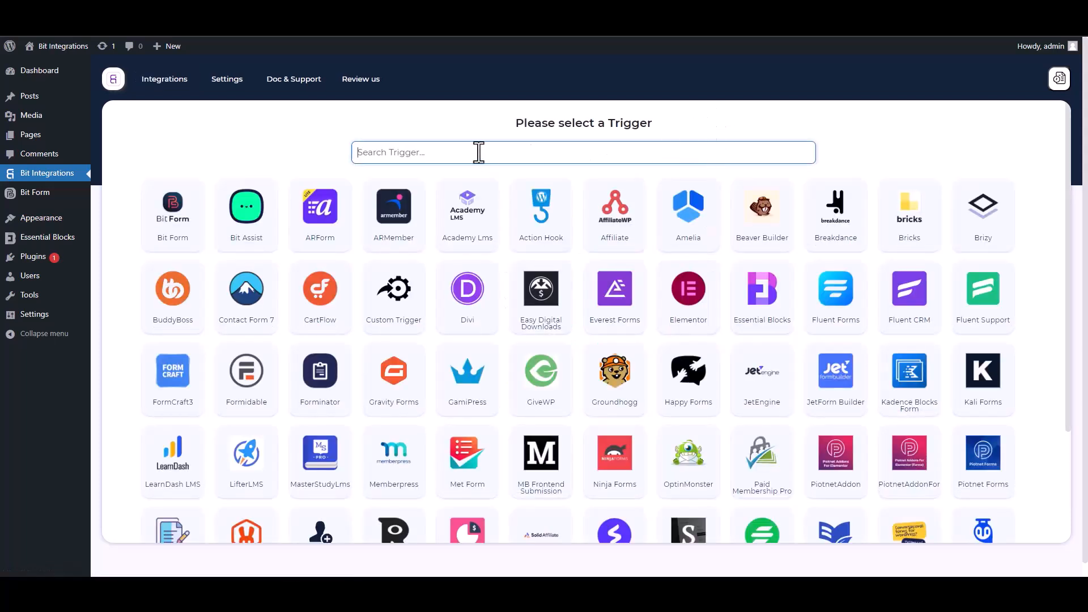
text(es)
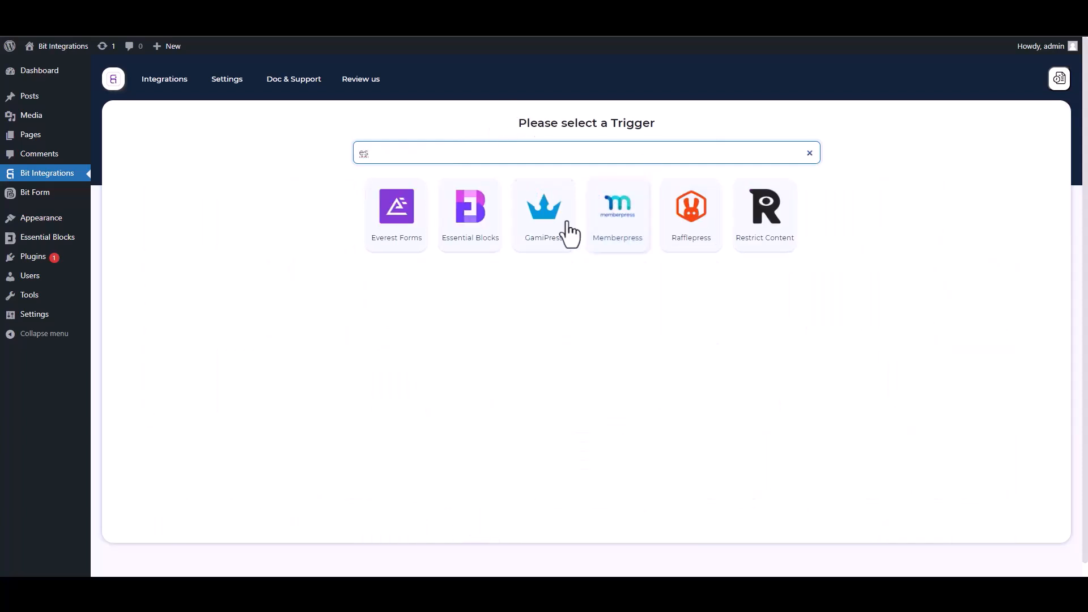
click(472, 225)
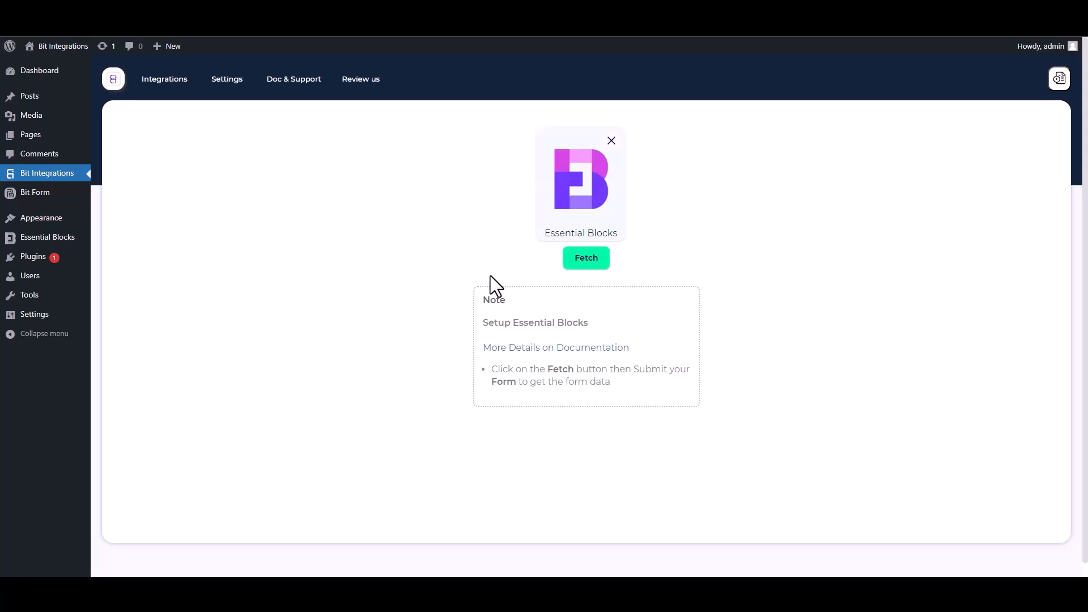
click(584, 265)
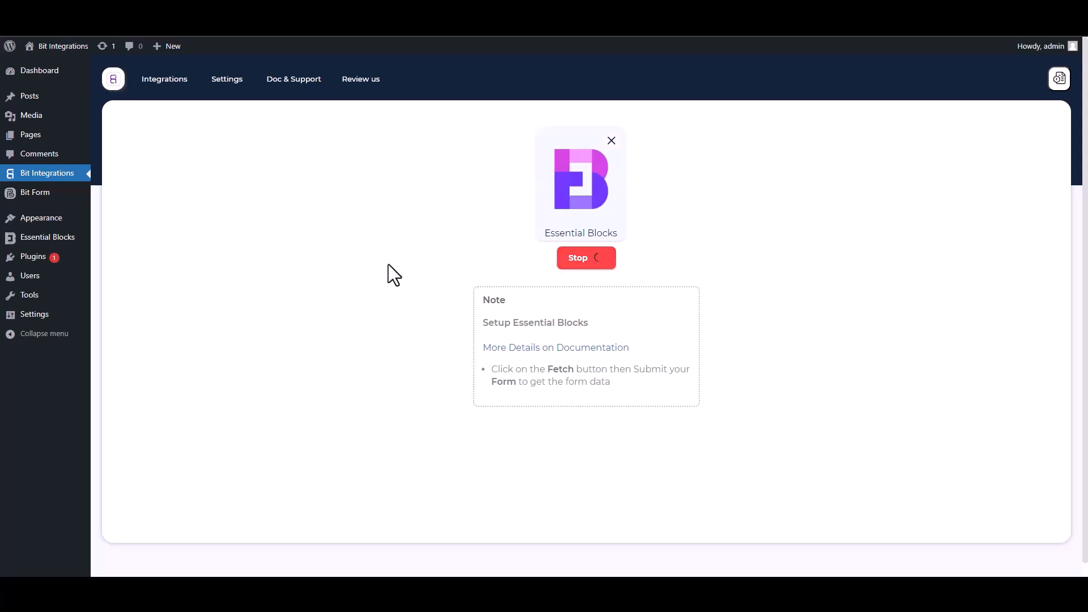
Submit the site form with First Name 'test', Last Name 'test2', a test e-mail and phone number
click(126, 12)
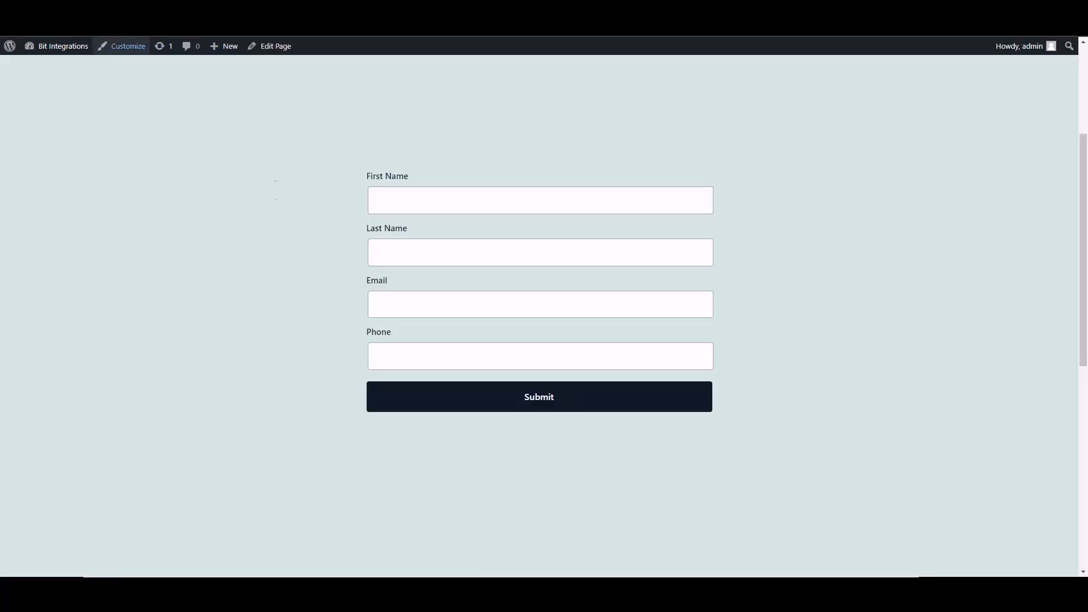
click(478, 205)
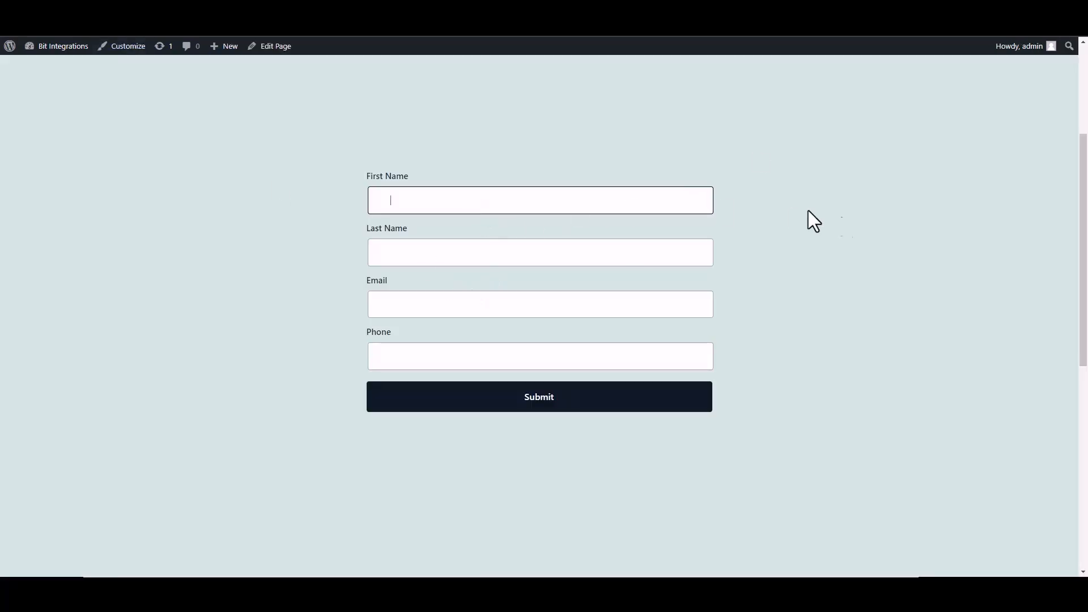
text(test)
click(683, 258)
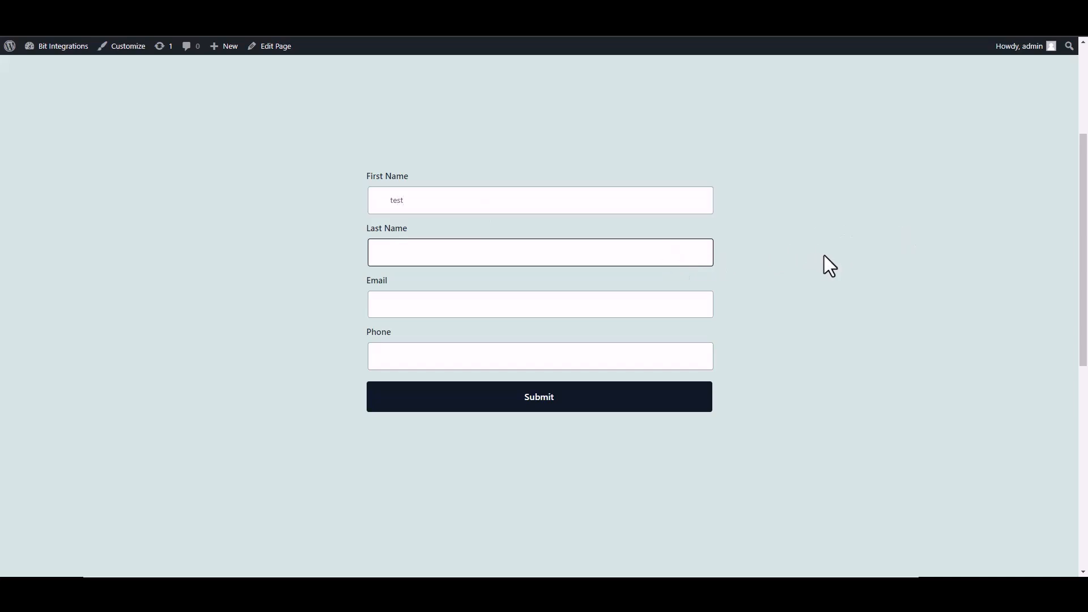
text(test2)
click(710, 304)
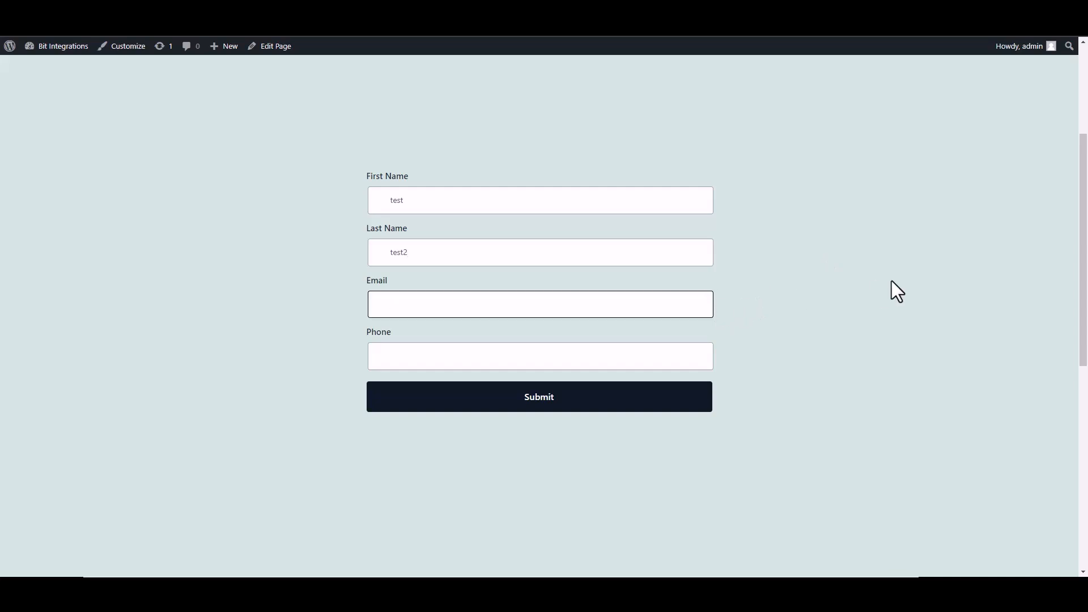
text(test@gmail.com)
click(698, 355)
text(25485565)
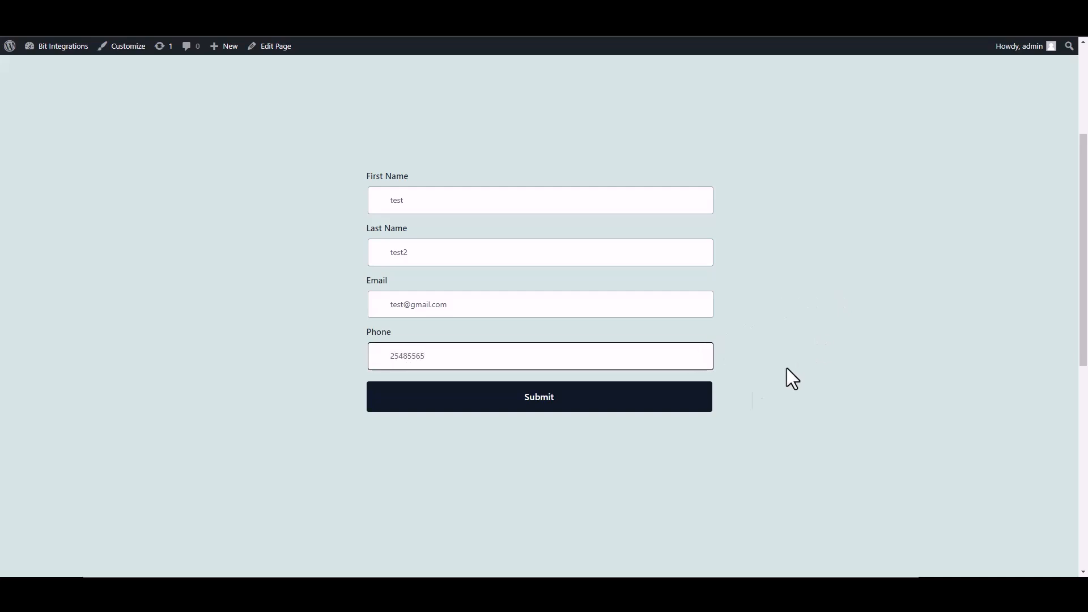
click(674, 405)
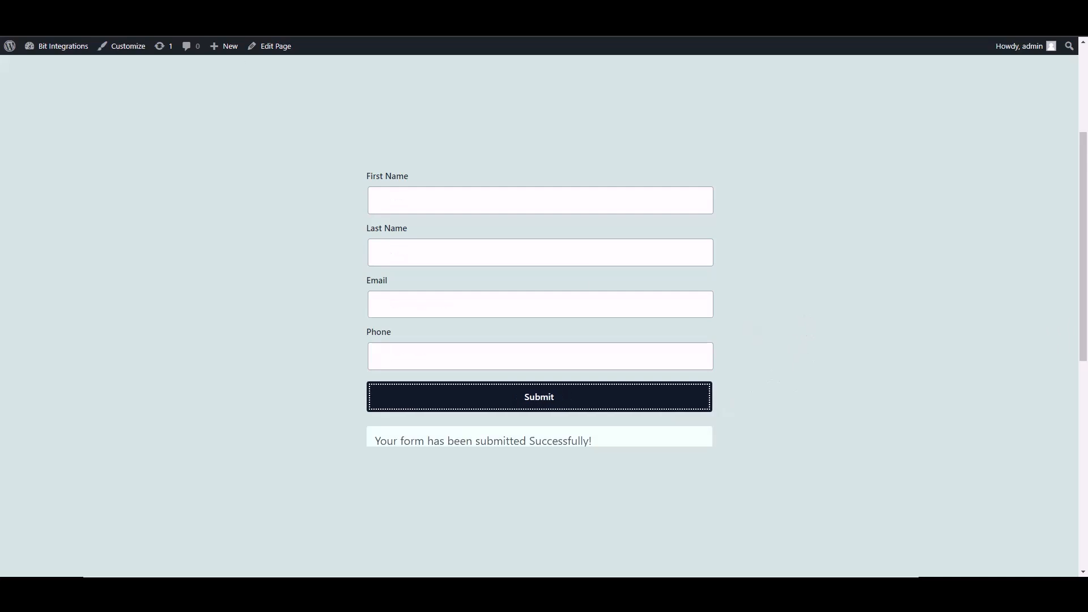
click(266, 11)
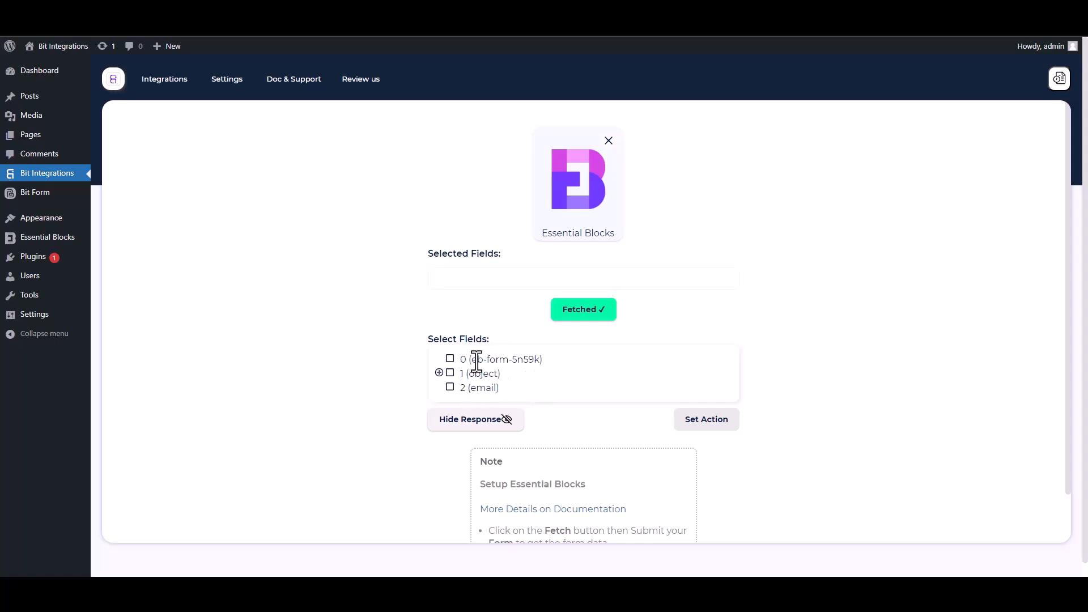
Select fetched field 0 plus first-name, last-name, email and Phone under 1 (object)
drag(529, 359, 454, 371)
click(452, 361)
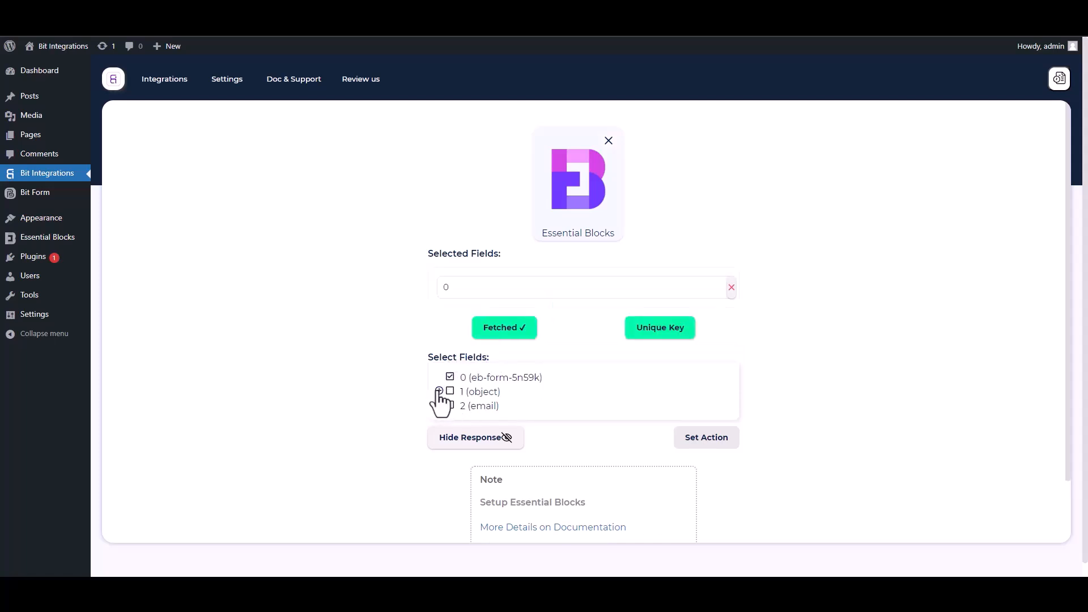
click(439, 392)
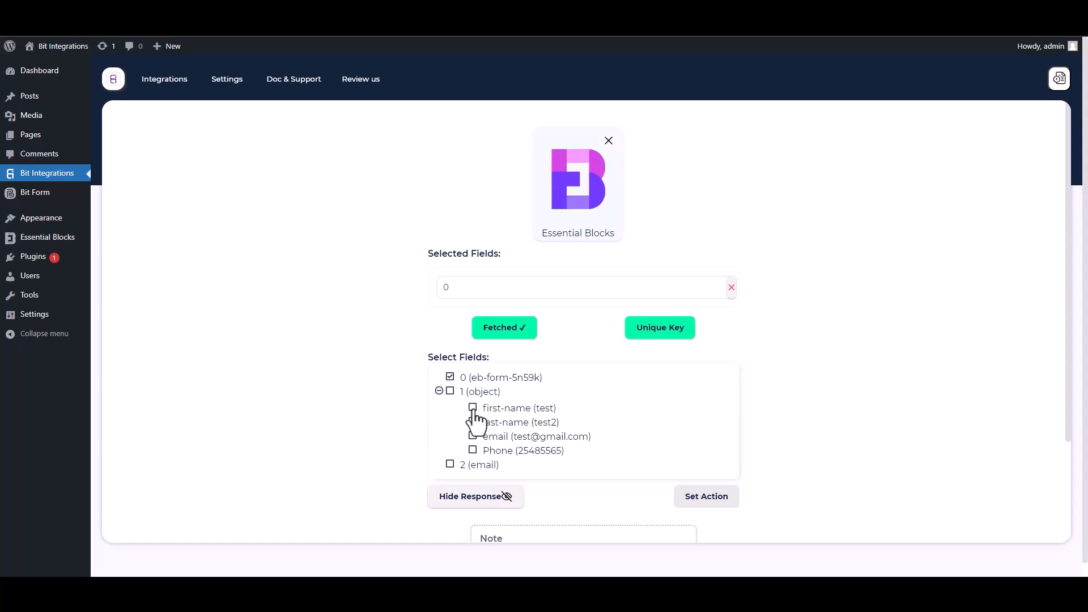
click(472, 408)
click(473, 451)
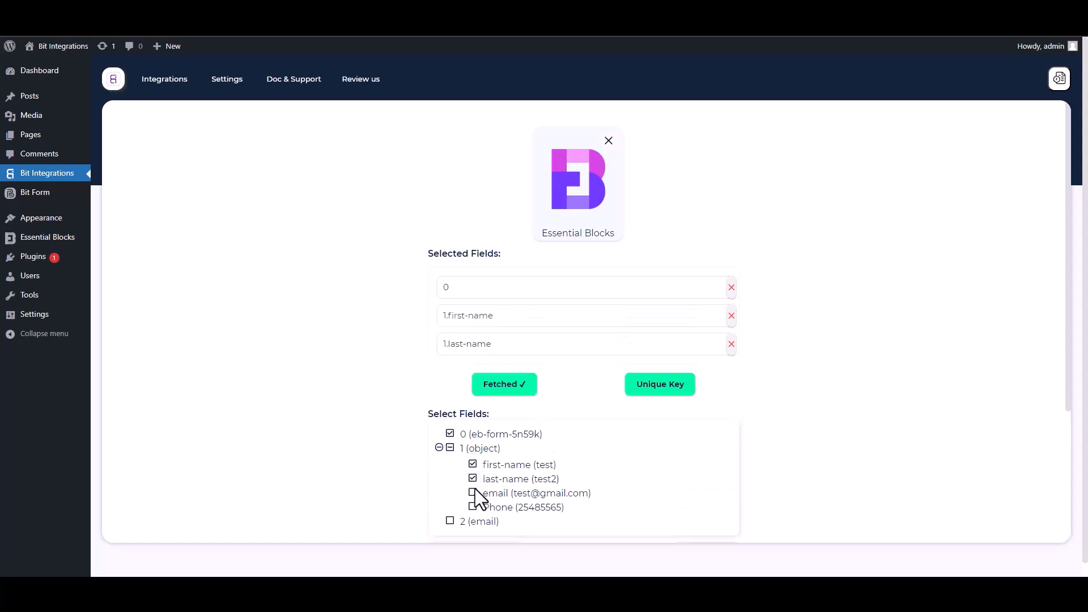
click(474, 492)
click(473, 535)
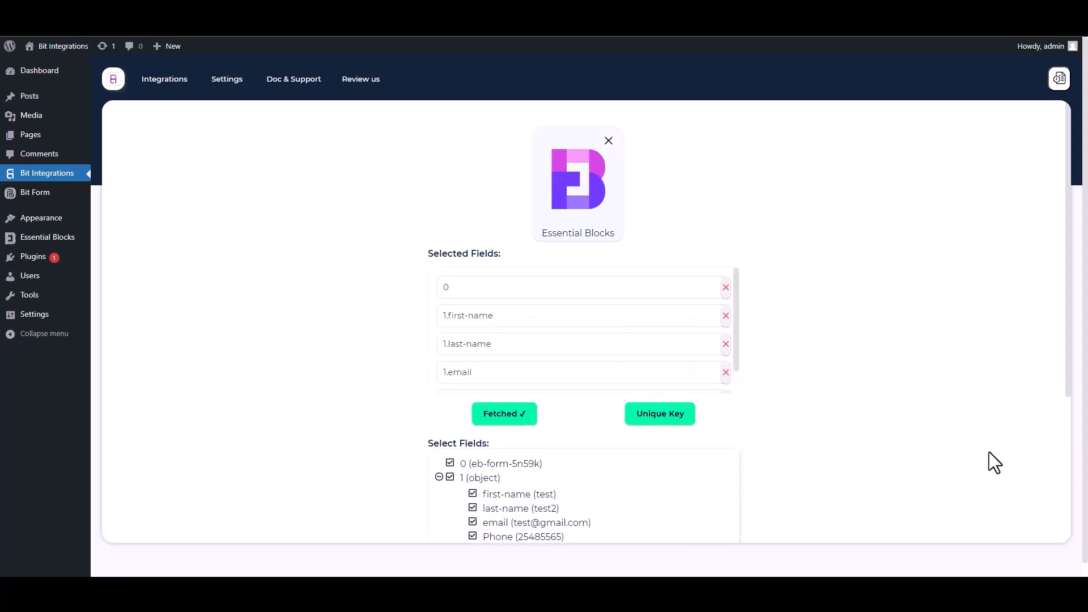
Set 0 as the integration's unique primary key
scroll(1066, 406, down, 3)
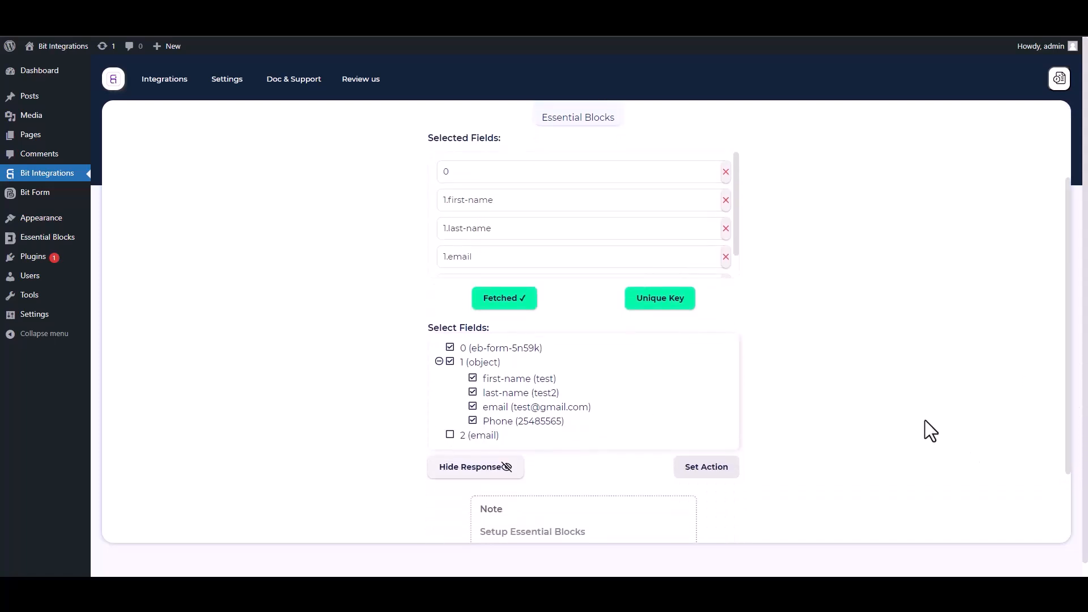
click(670, 309)
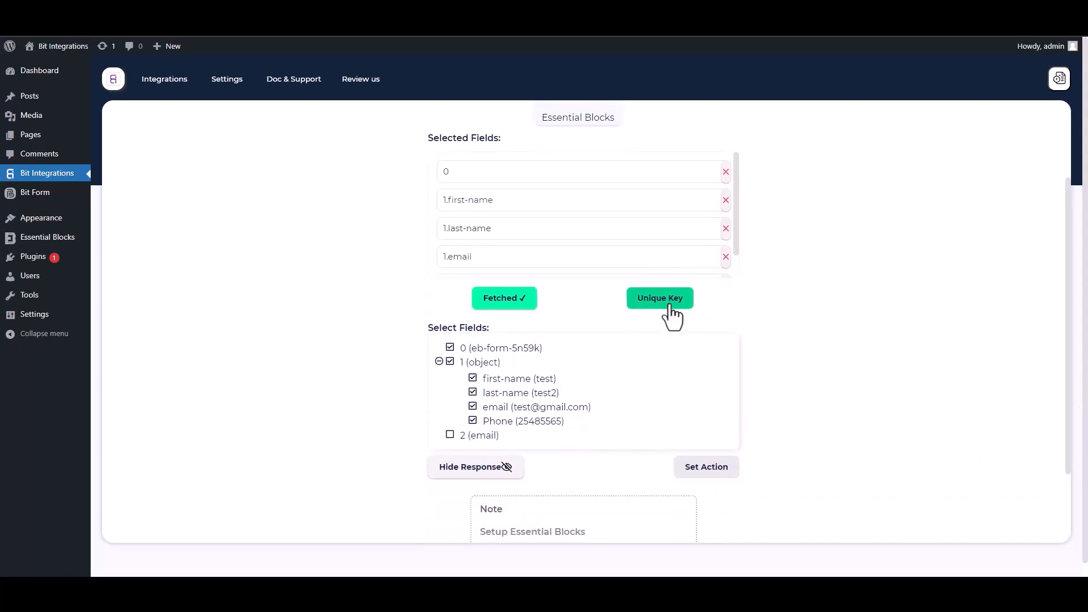
click(566, 312)
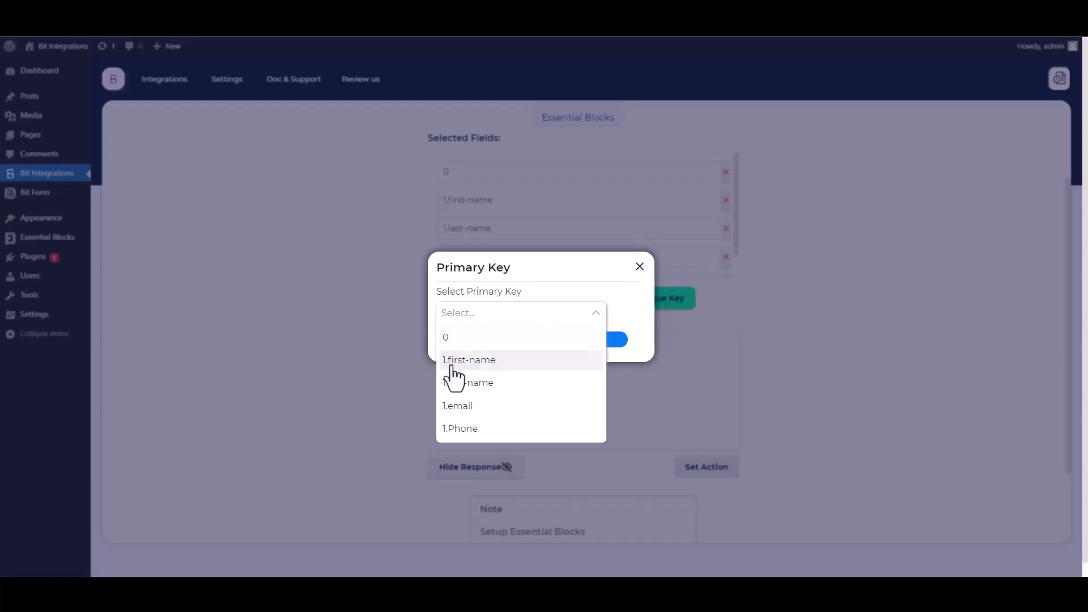
click(452, 344)
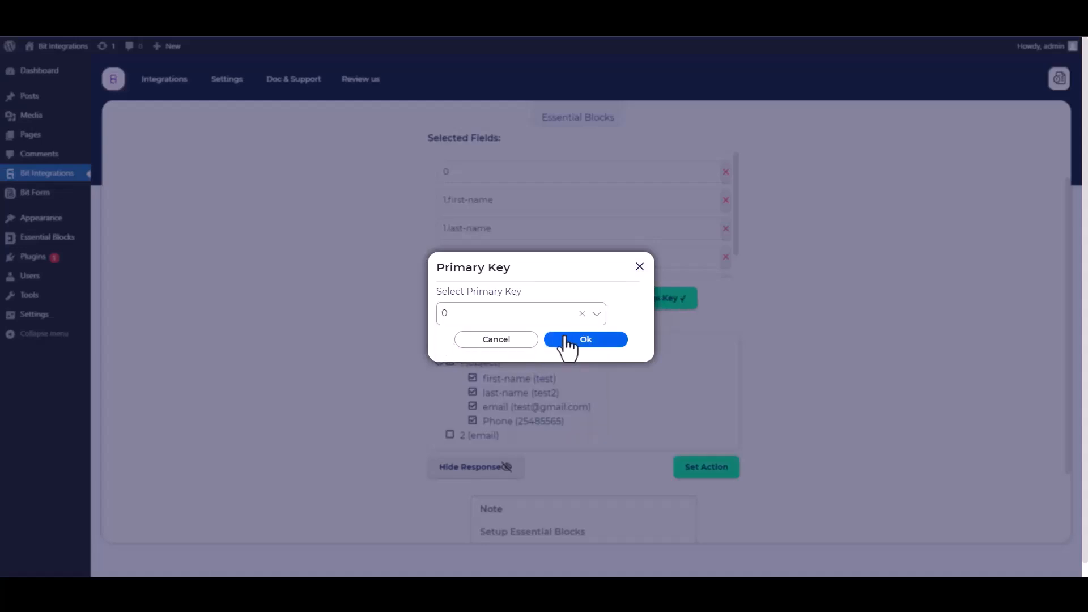
click(608, 342)
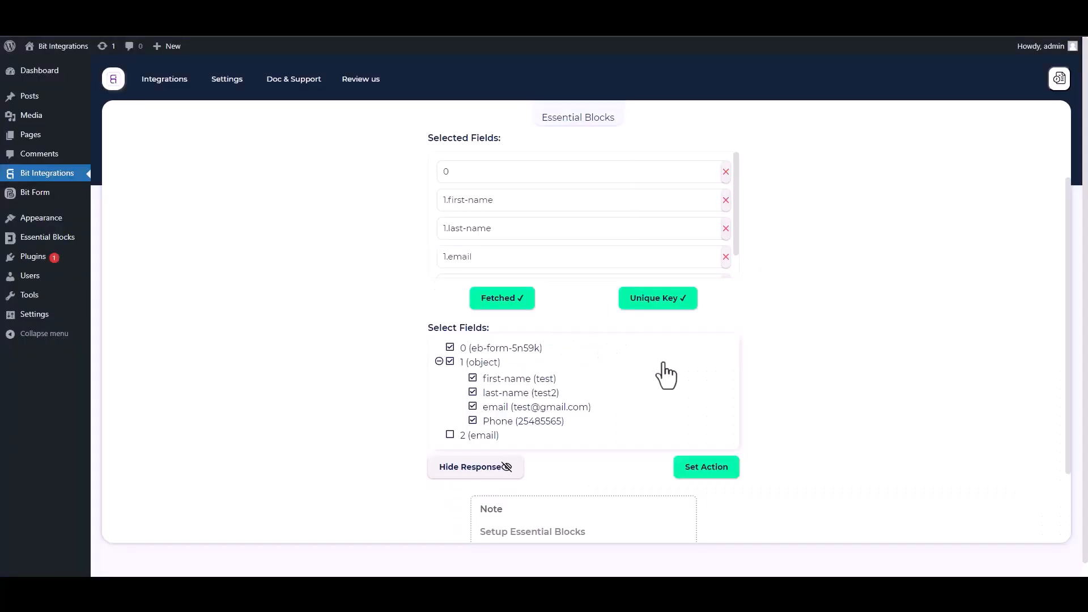
Choose ConstantContact as the action app and follow the Constant Contact Application link
click(708, 469)
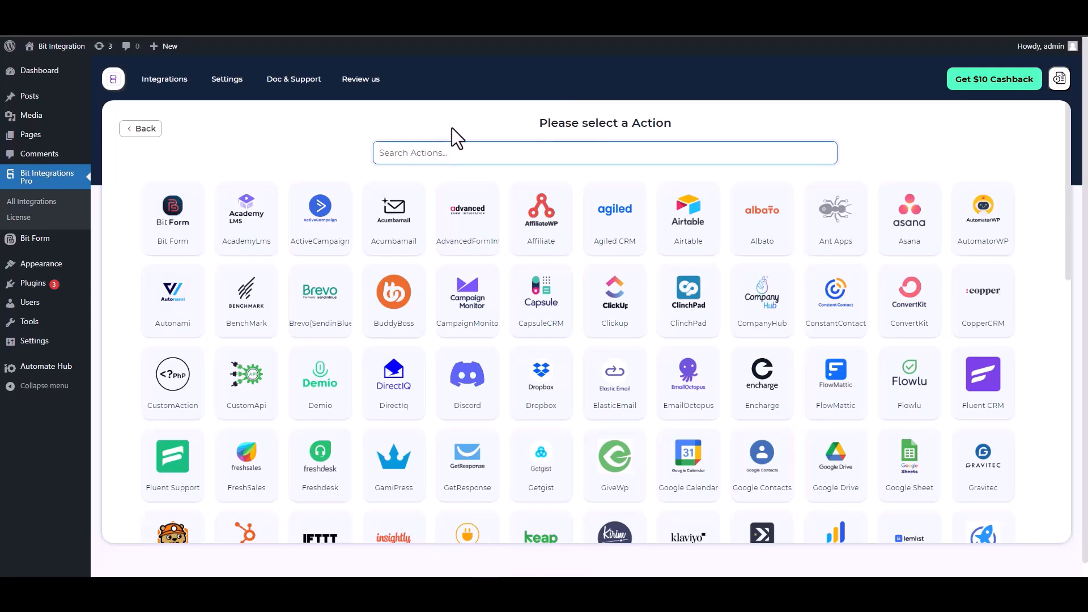
text(con)
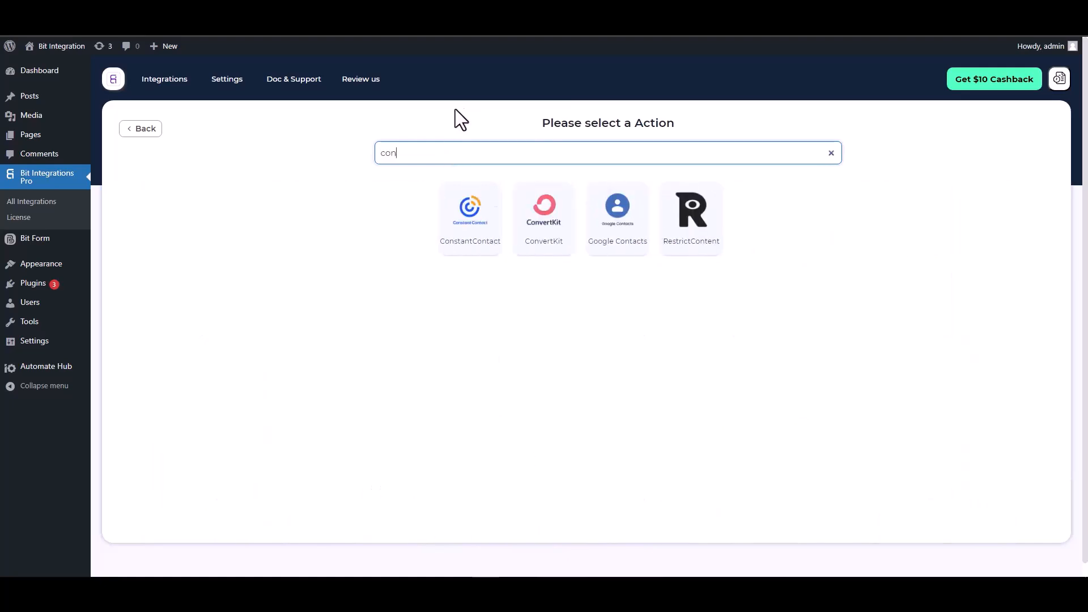
click(467, 236)
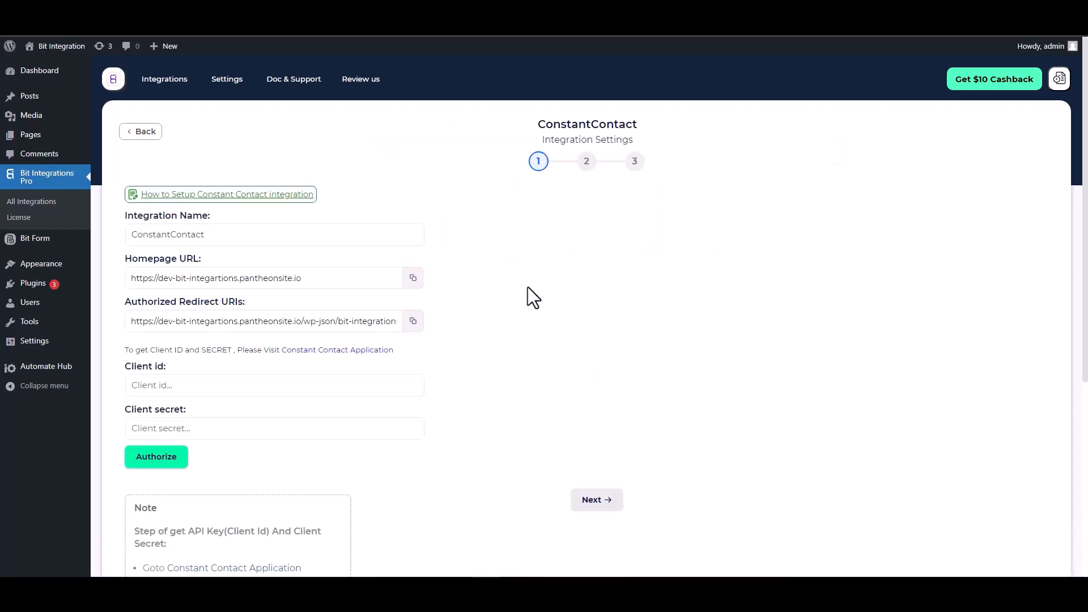
scroll(520, 262, down, 2)
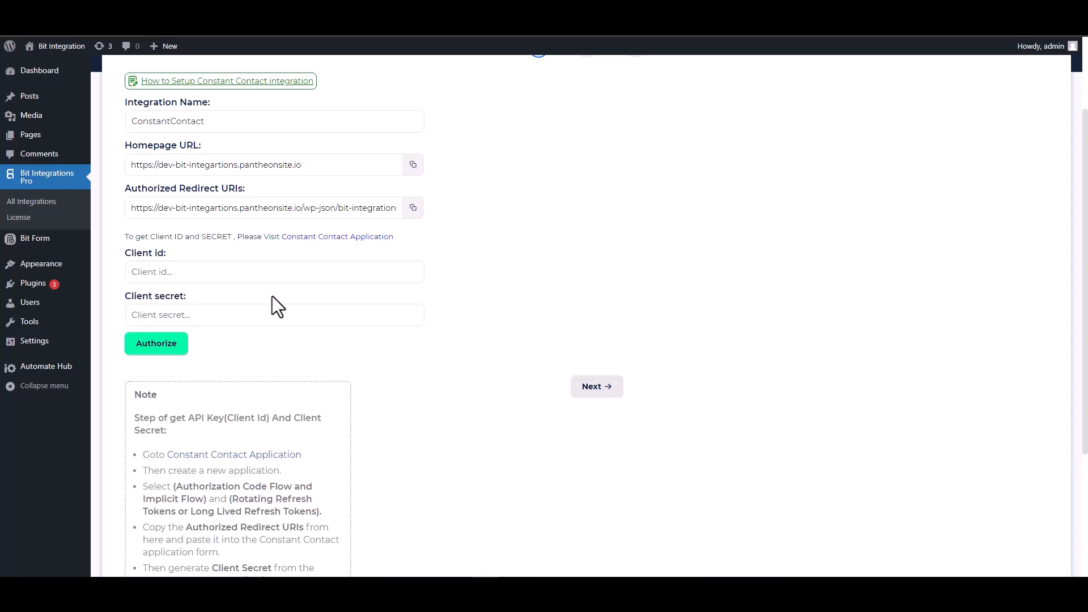
click(330, 238)
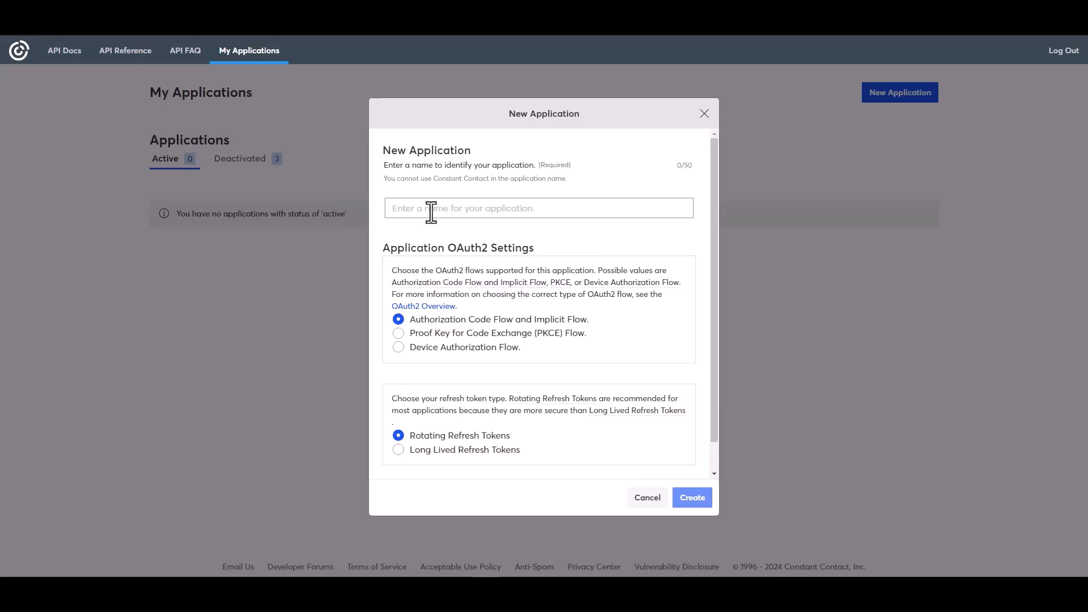
Create a Constant Contact application named 'Bit Integrations' with long-lived refresh tokens
click(434, 211)
text(B)
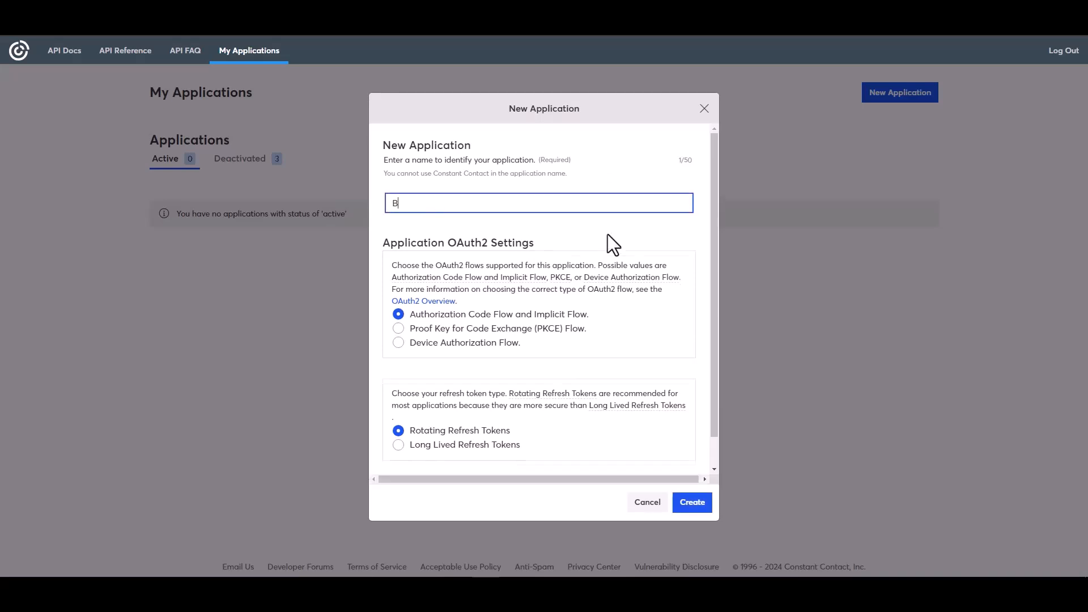
text(it Integrations)
click(409, 447)
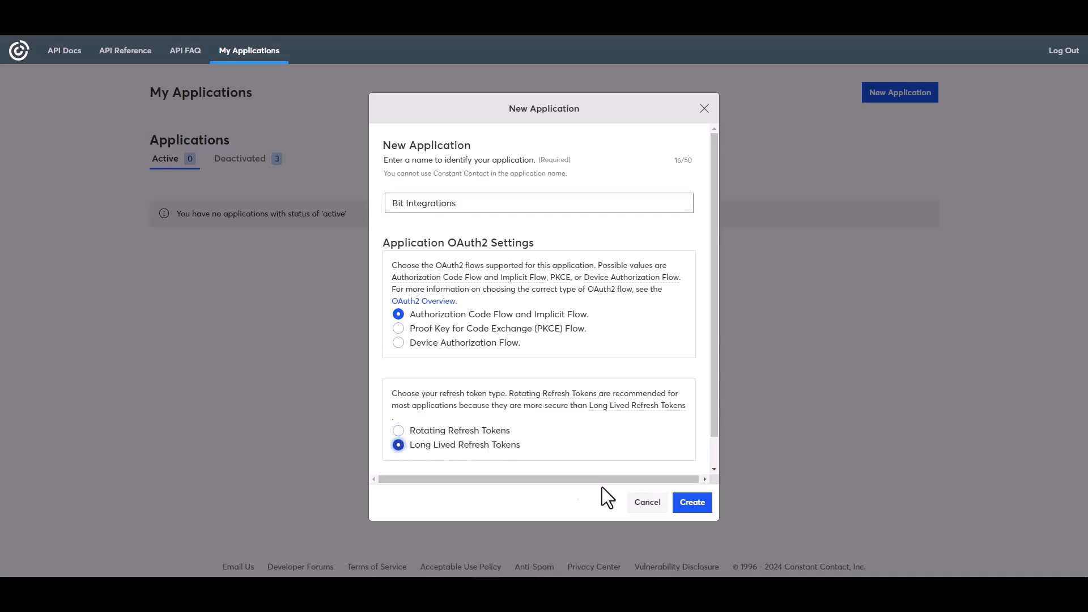
click(689, 505)
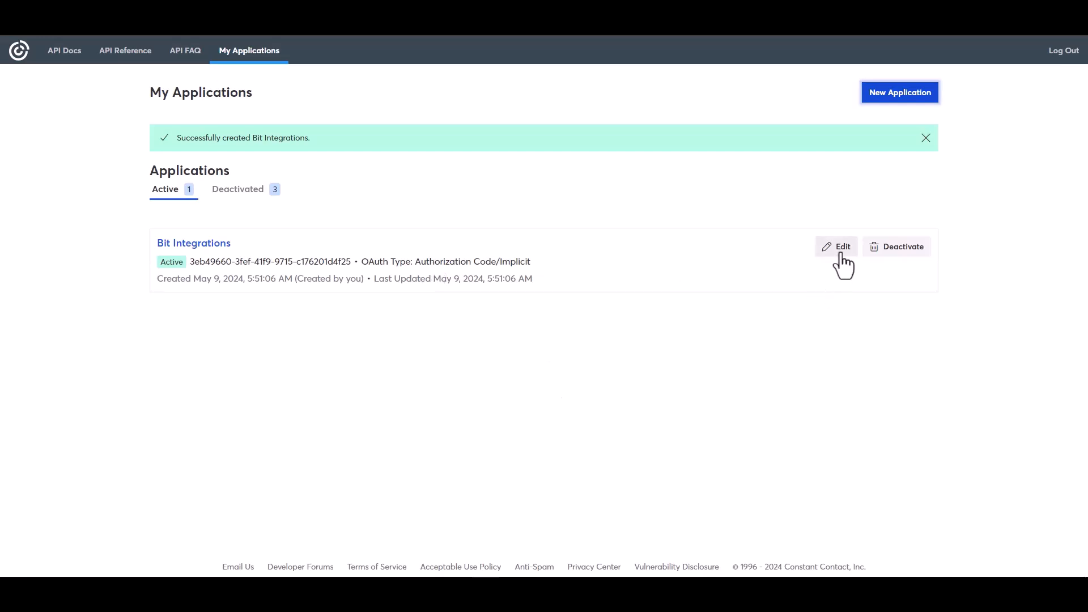
Replace the app's localhost redirect URI with the copied WordPress redirect URL
click(843, 255)
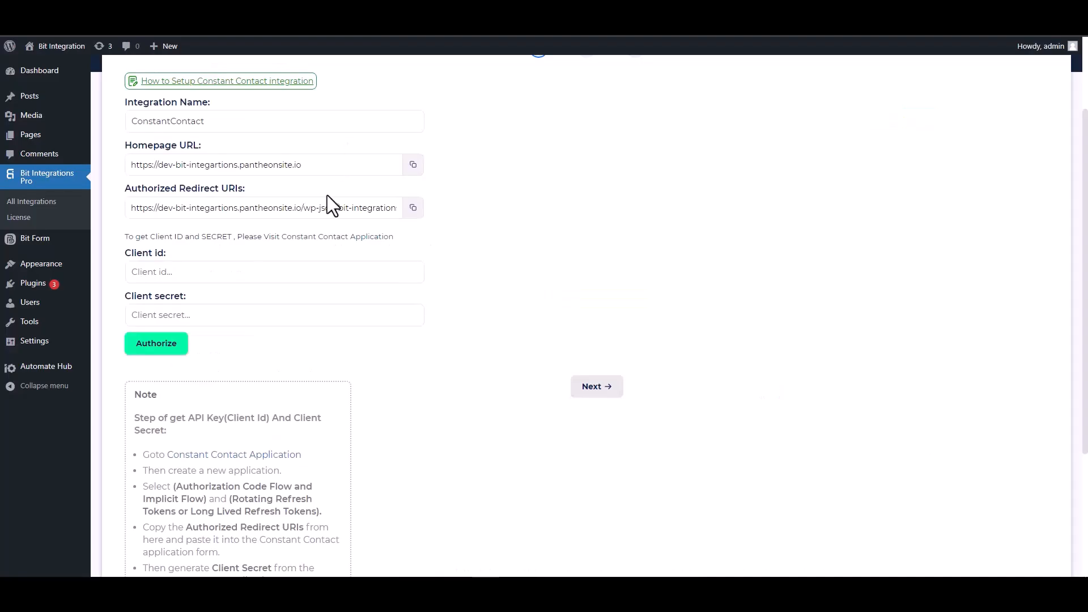
click(413, 208)
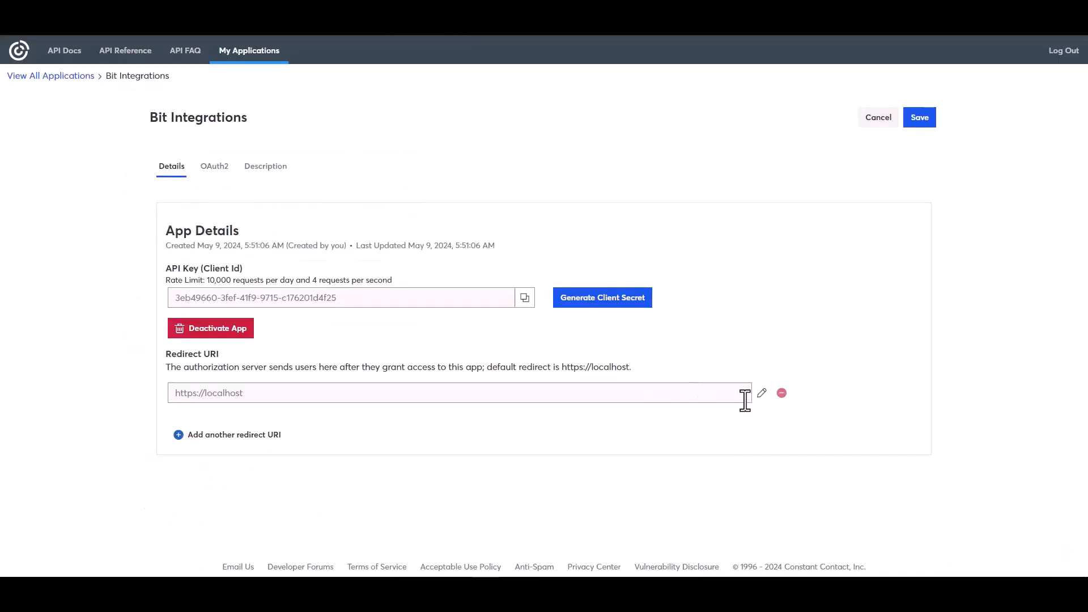
click(600, 305)
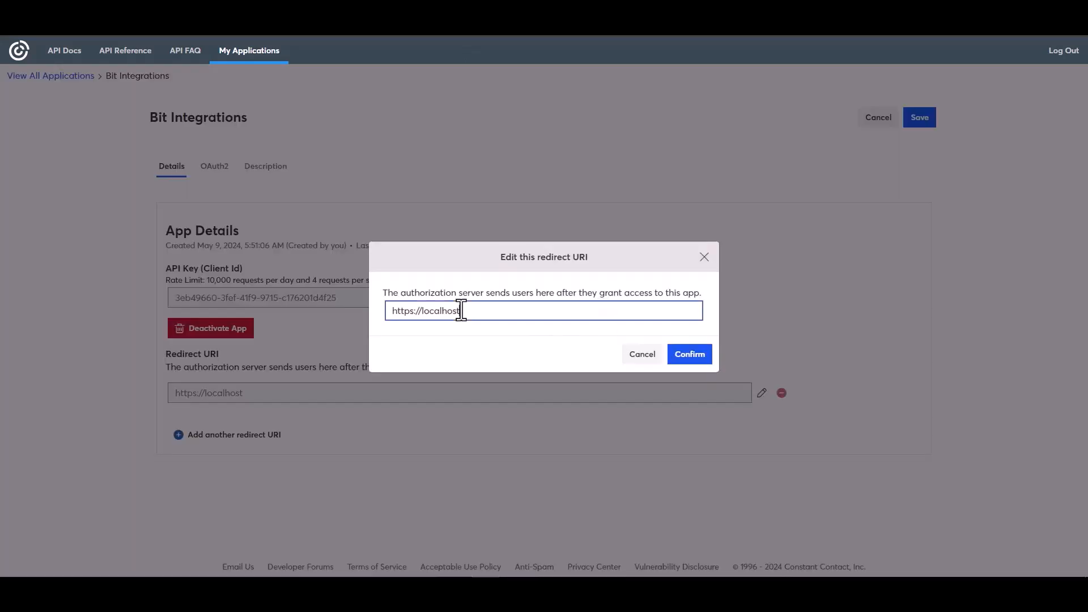
triple_click(460, 310)
key(ctrl+v)
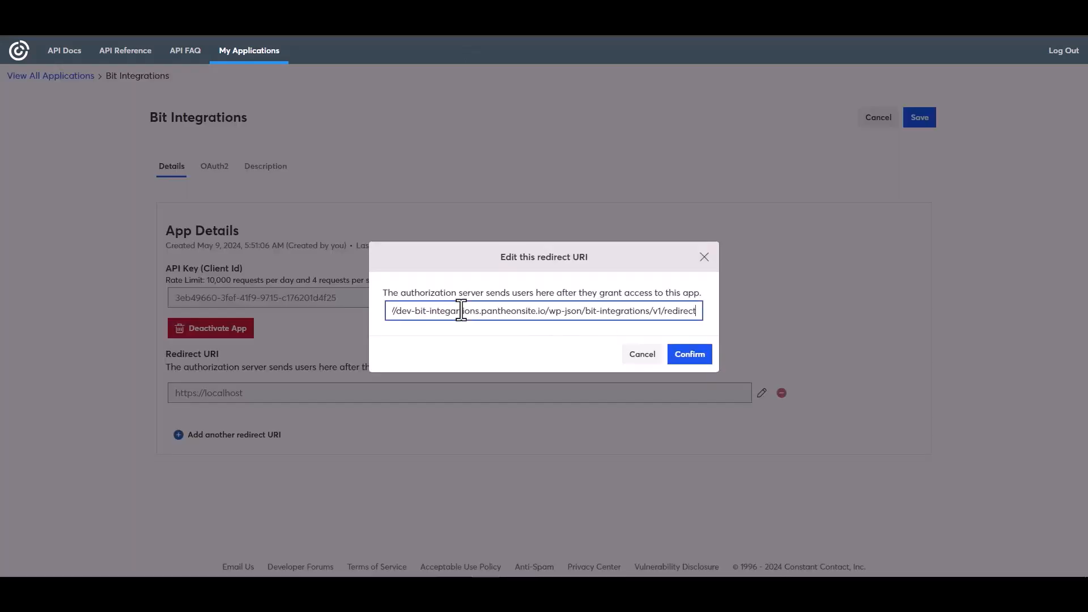
click(690, 354)
Copy the app's API key into Bit Integrations' Client id field
click(525, 347)
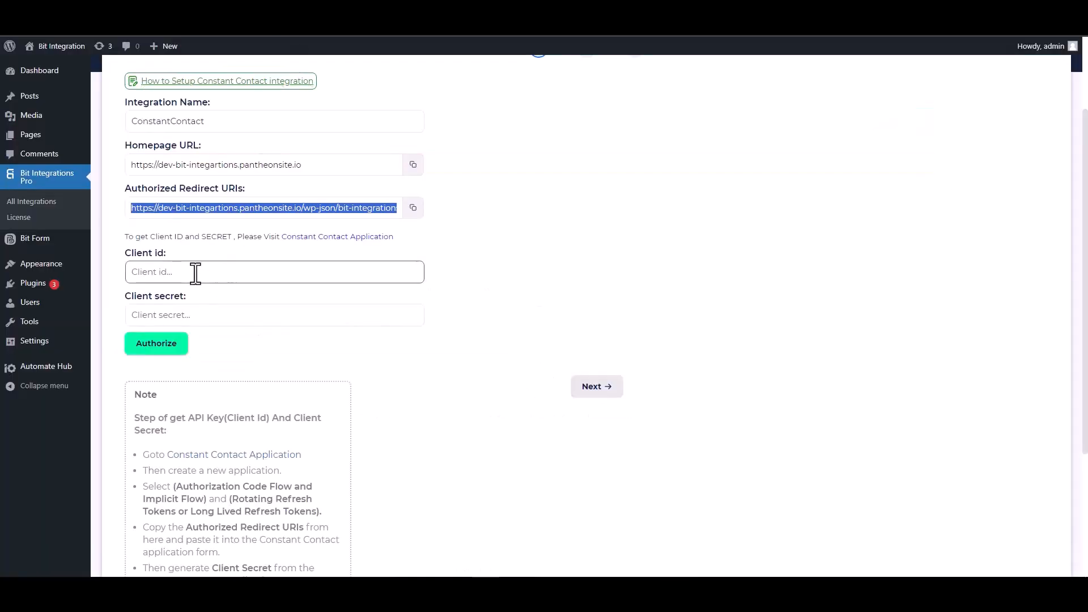
click(196, 272)
key(ctrl+v)
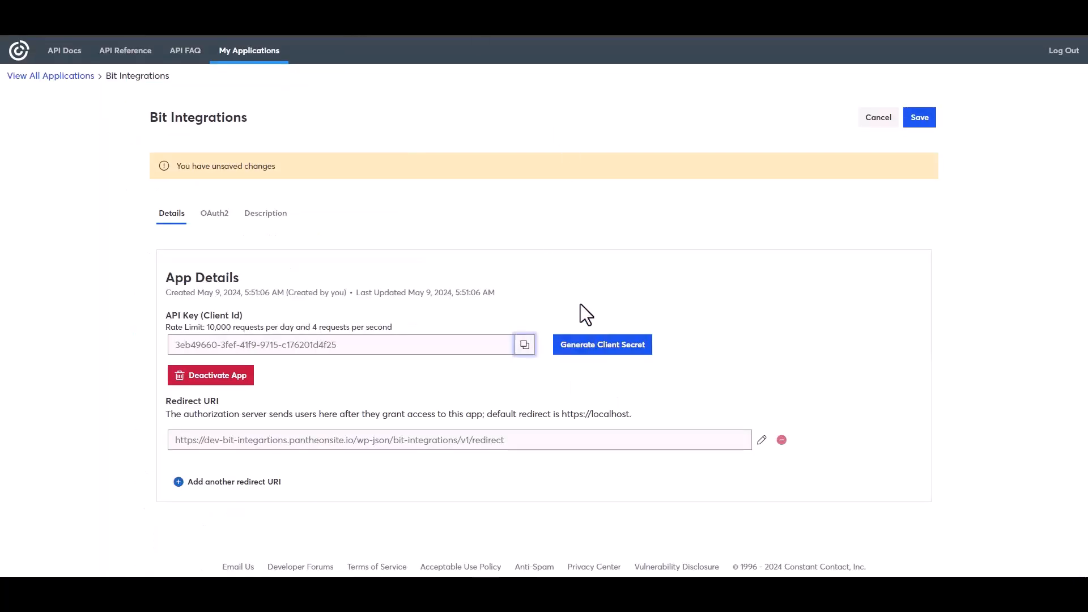
Generate and copy a new client secret, then save the Bit Integrations app
click(590, 347)
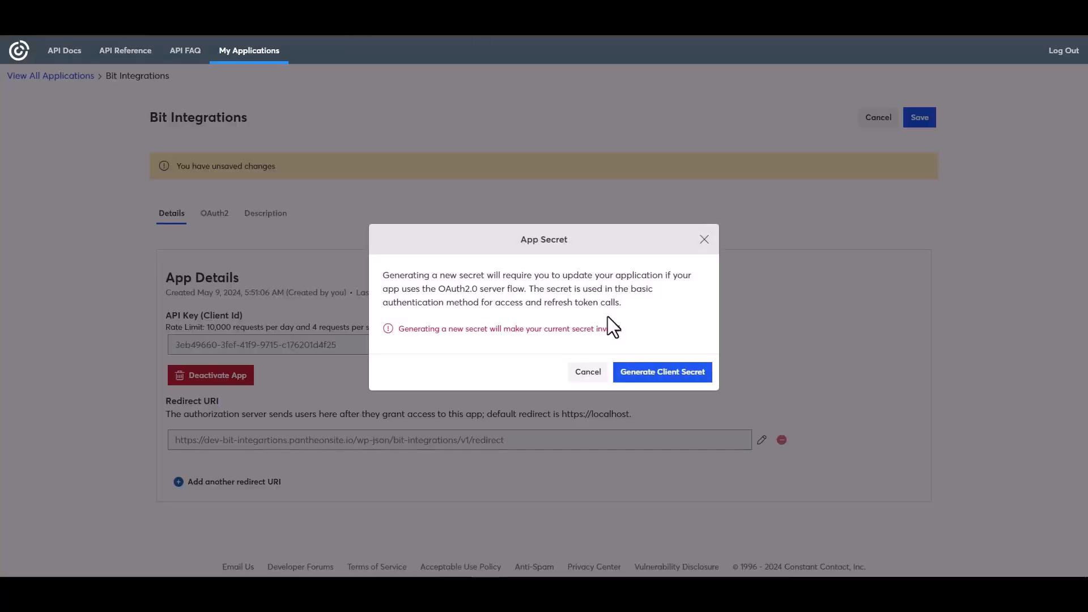
click(645, 379)
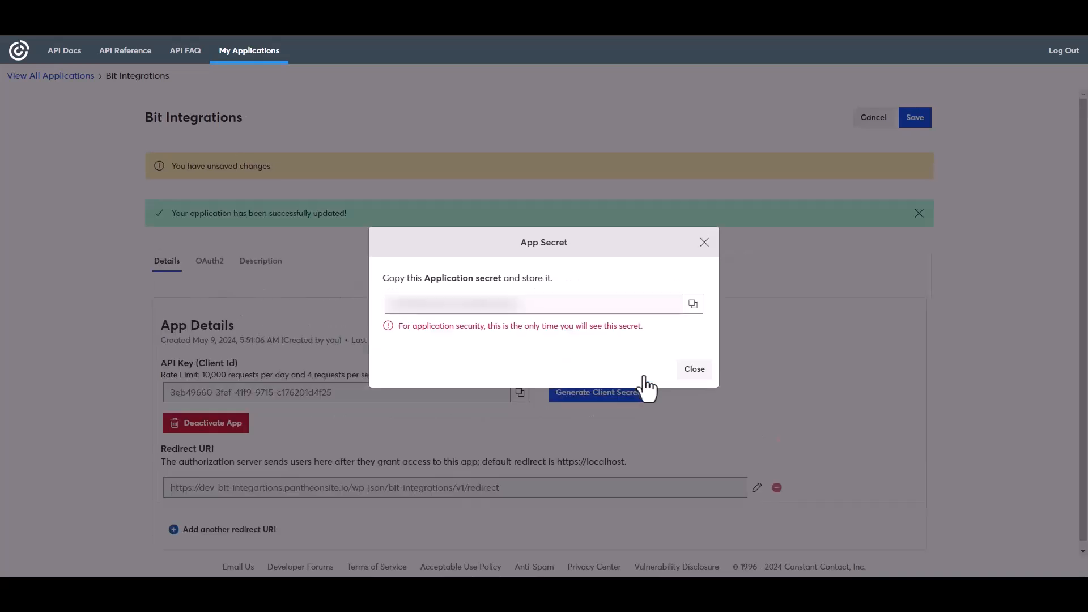
click(695, 307)
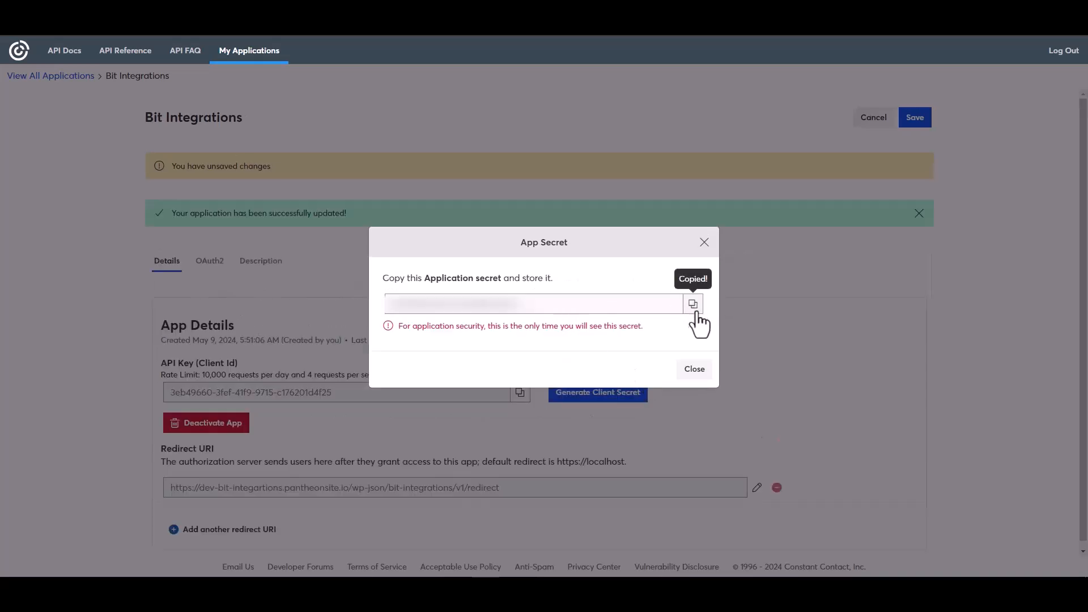
click(695, 370)
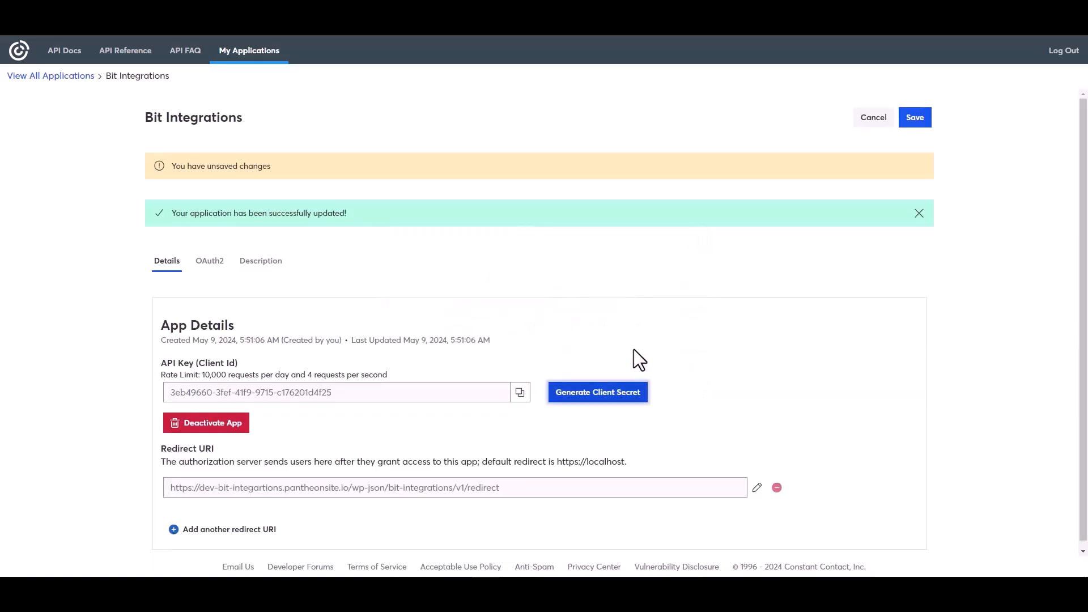
click(913, 119)
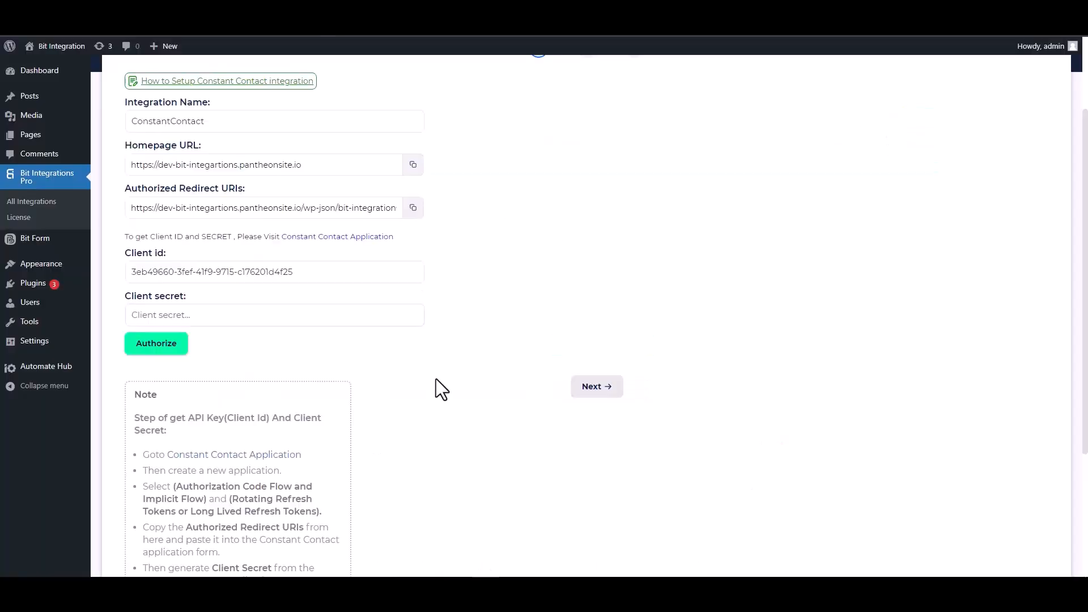
Paste the client secret, authorize and allow Constant Contact access, and proceed to step 2
click(223, 314)
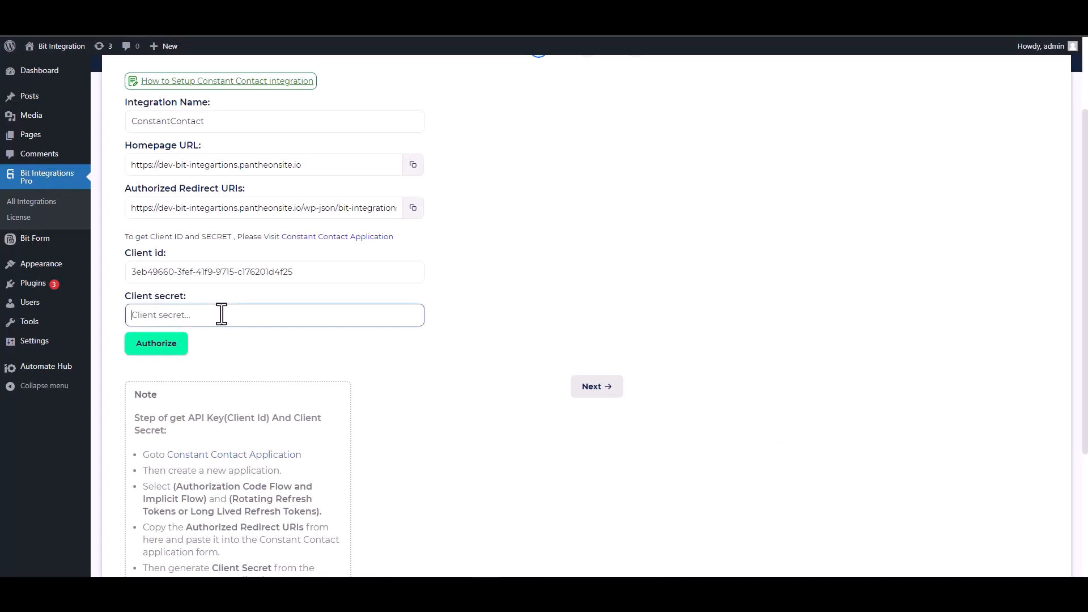
key(ctrl+v)
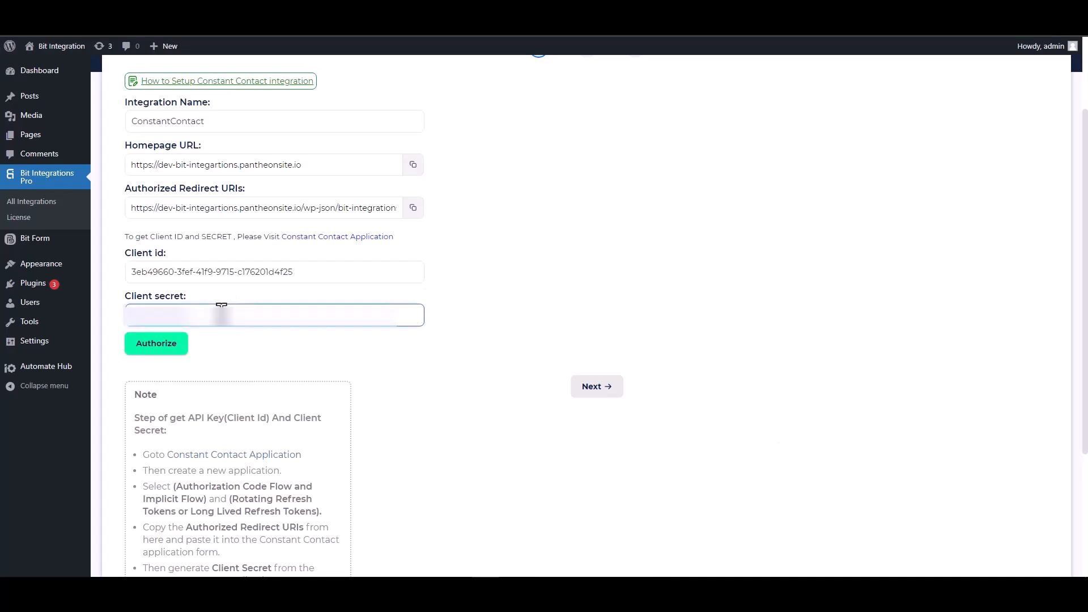
click(157, 354)
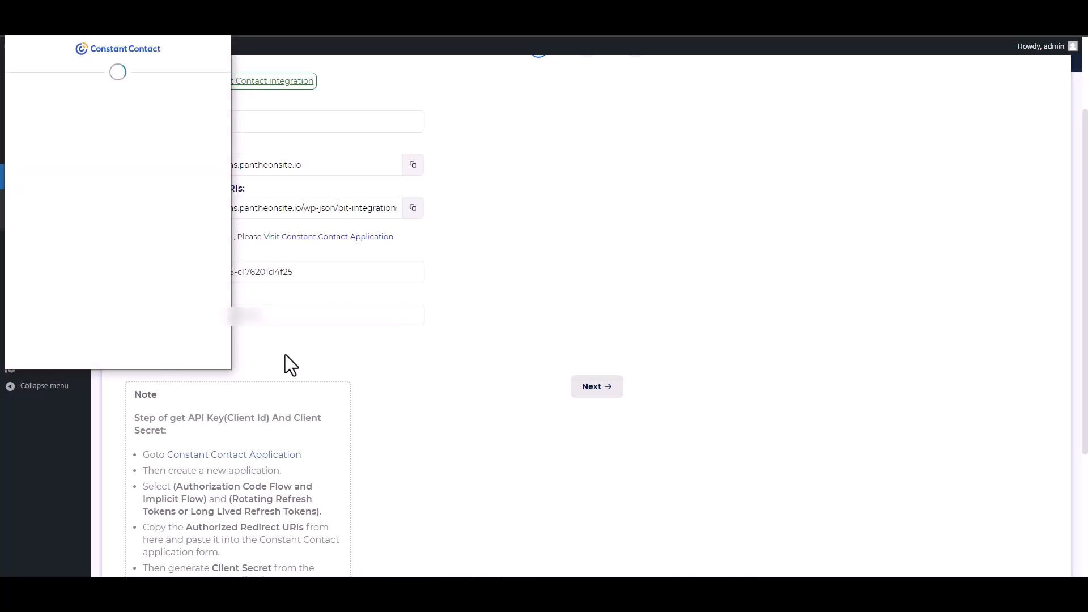
click(169, 253)
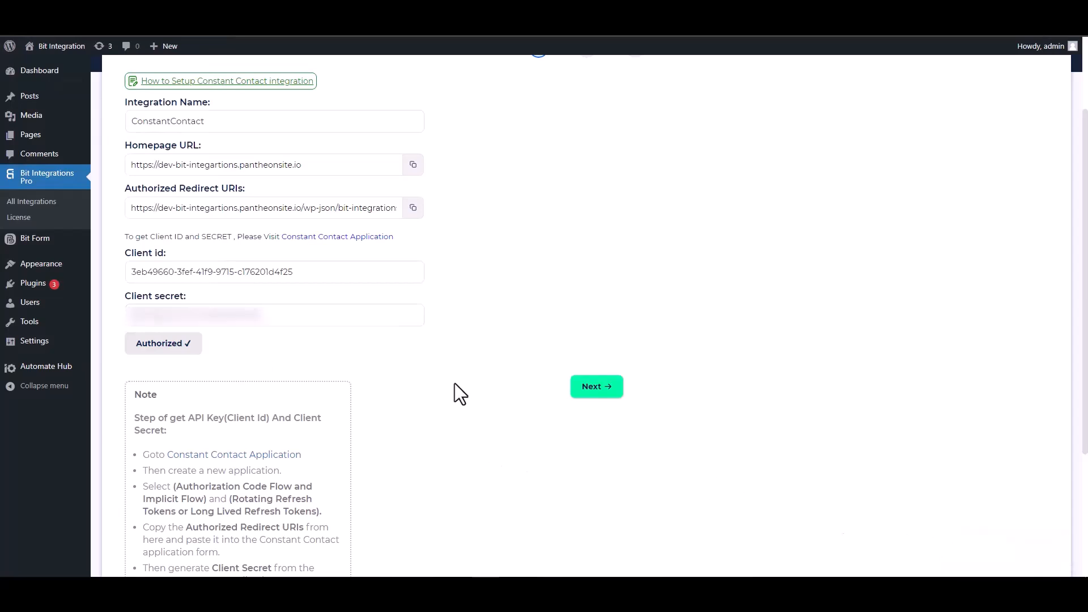
click(592, 387)
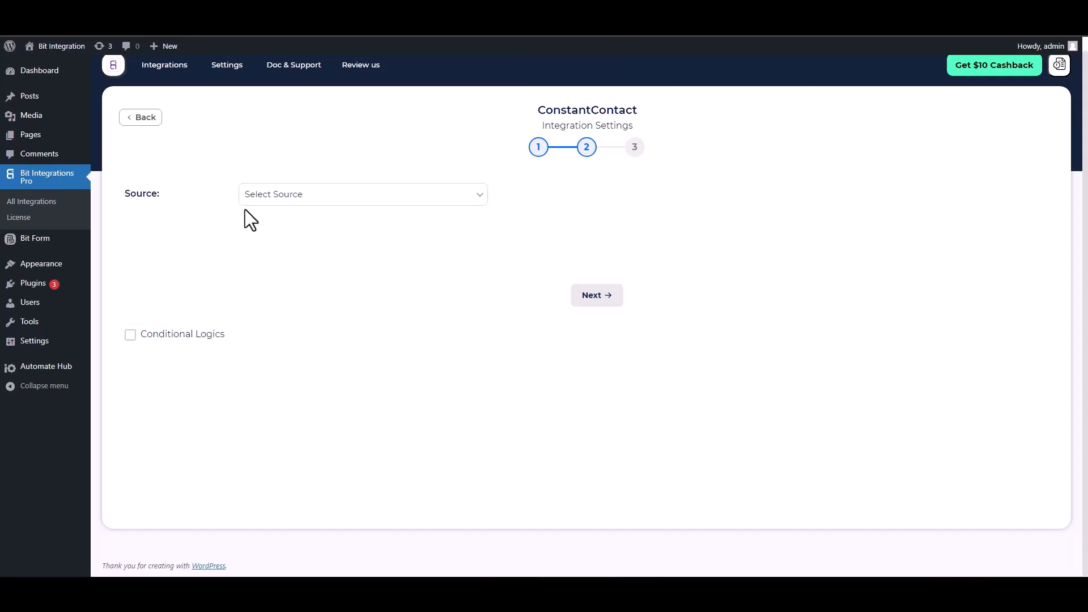
Choose Contact as source and map the form's Email and First Name fields
click(259, 196)
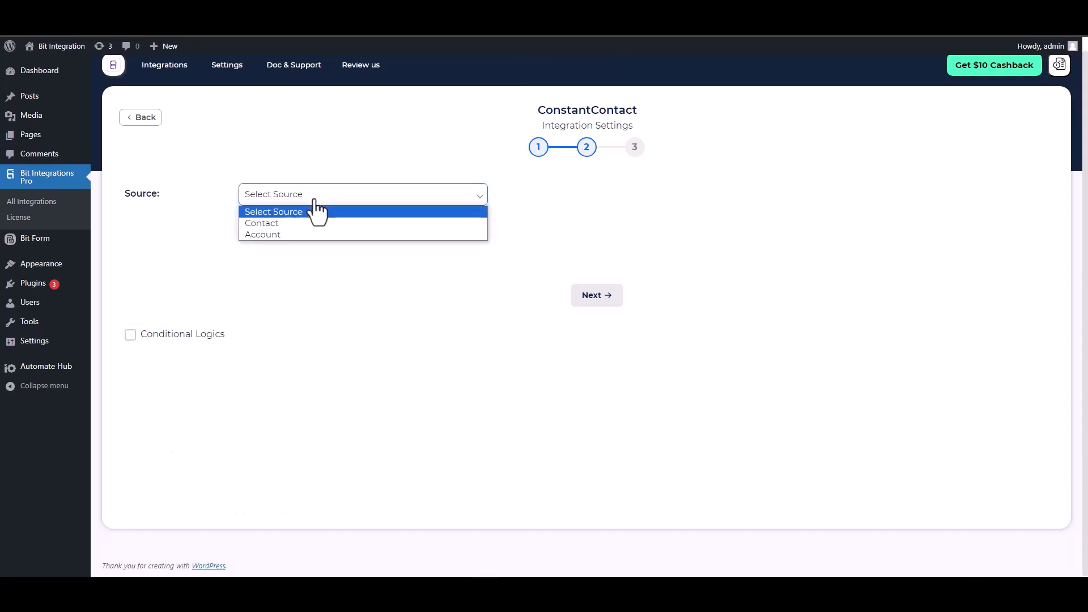
click(275, 224)
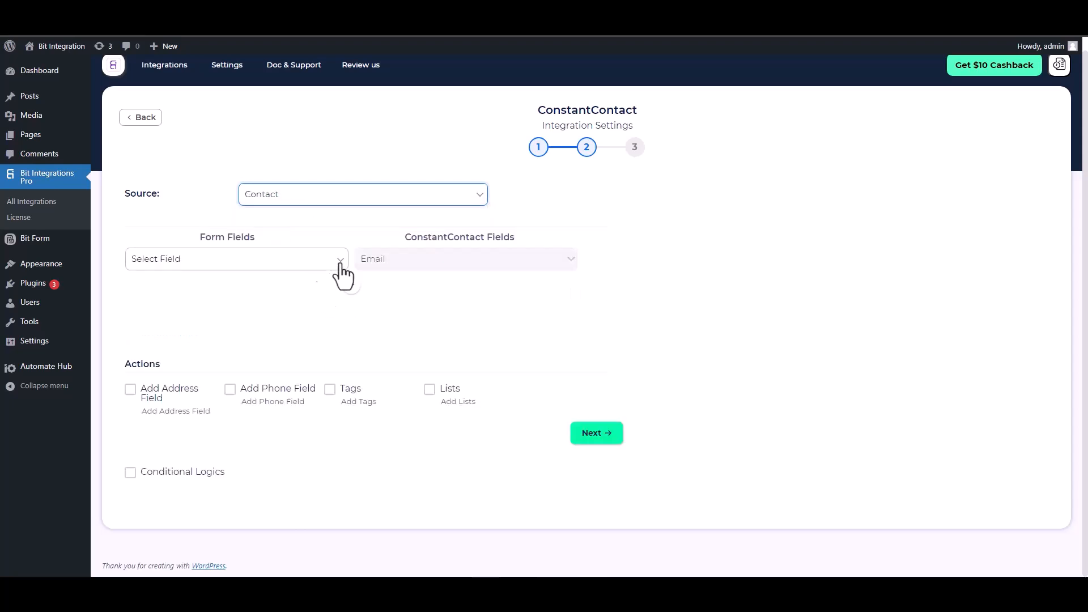
click(292, 262)
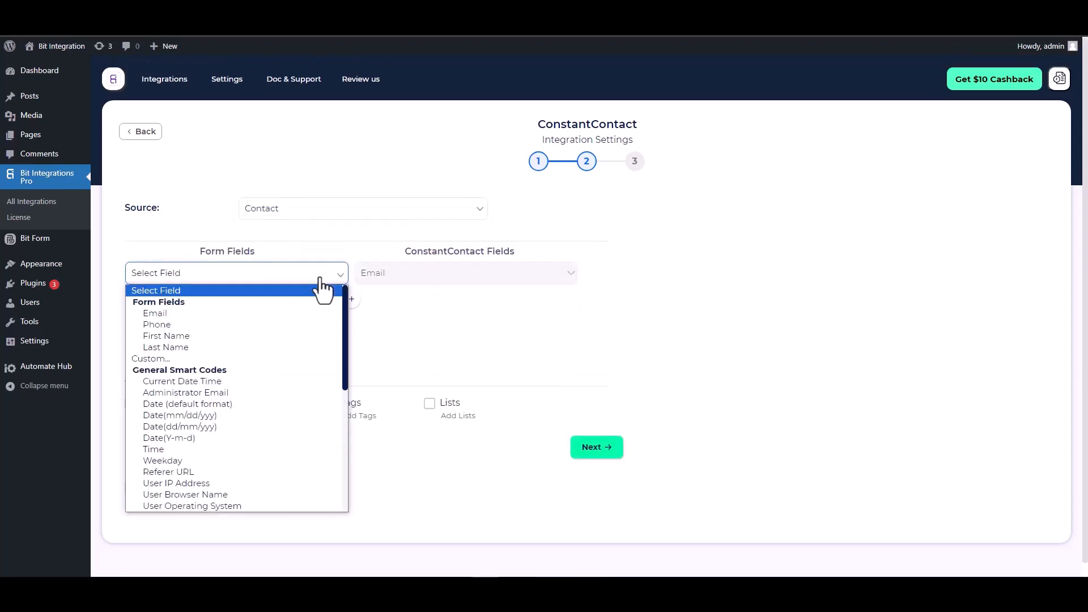
click(198, 313)
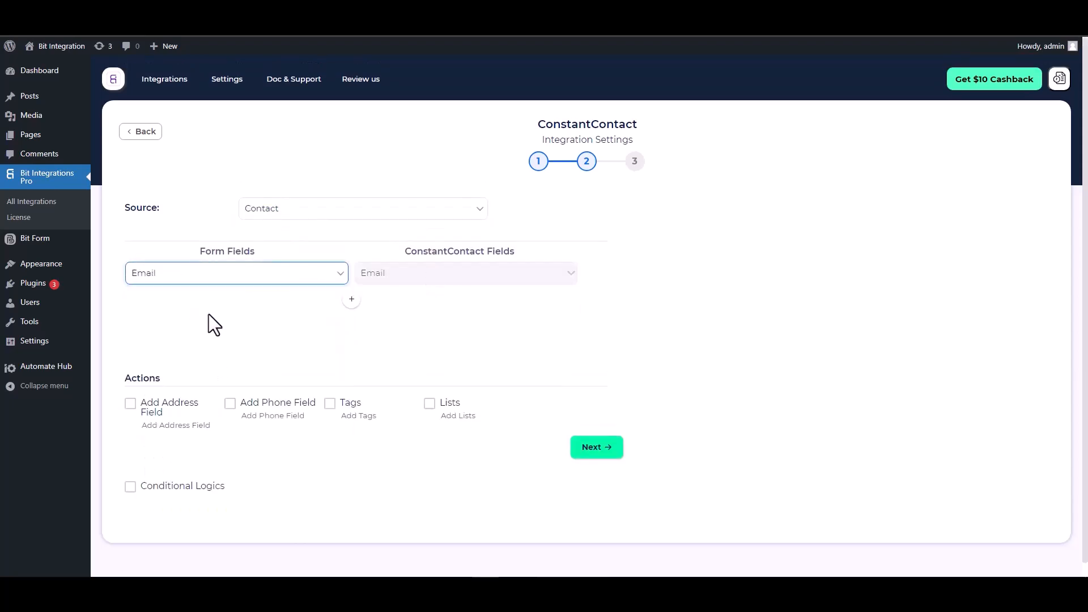
click(352, 299)
click(378, 305)
click(387, 329)
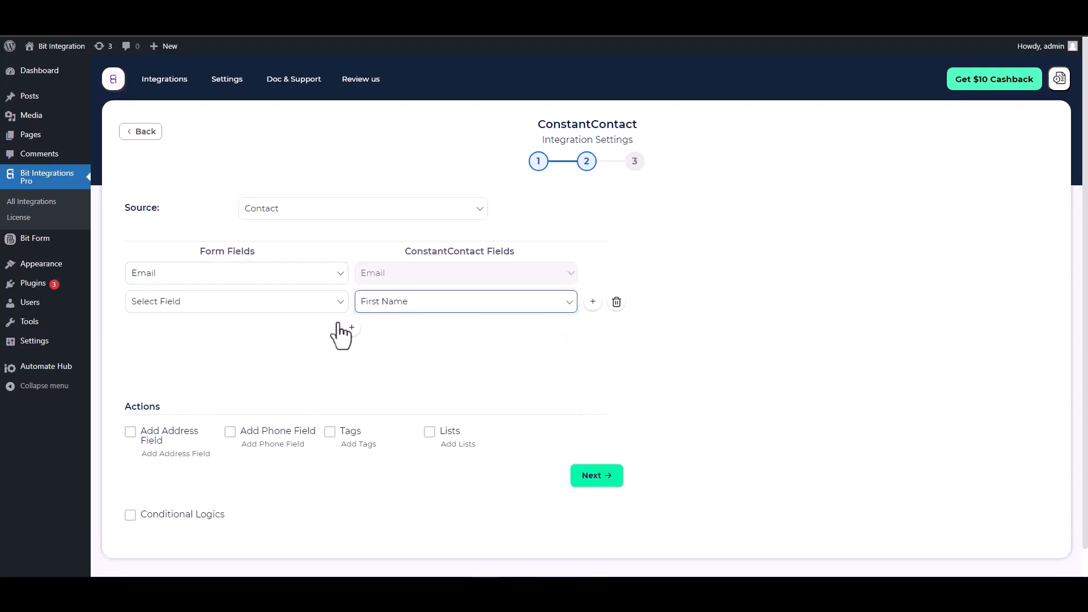
click(283, 303)
click(169, 367)
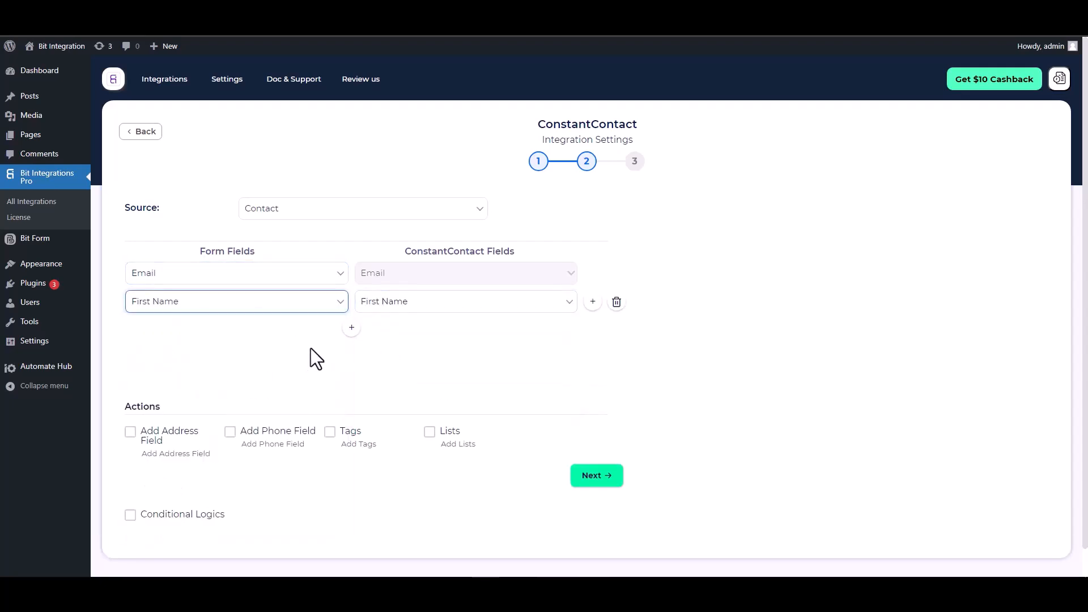
Map the form's Last Name to Last Name and Phone to Phone Number
click(351, 328)
click(383, 330)
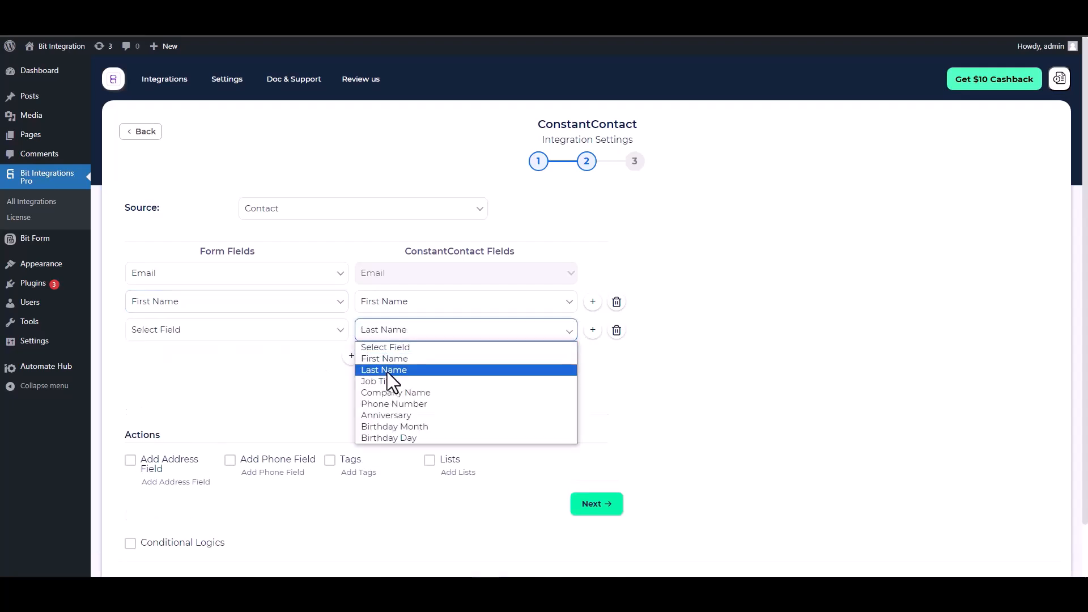
click(386, 372)
click(263, 335)
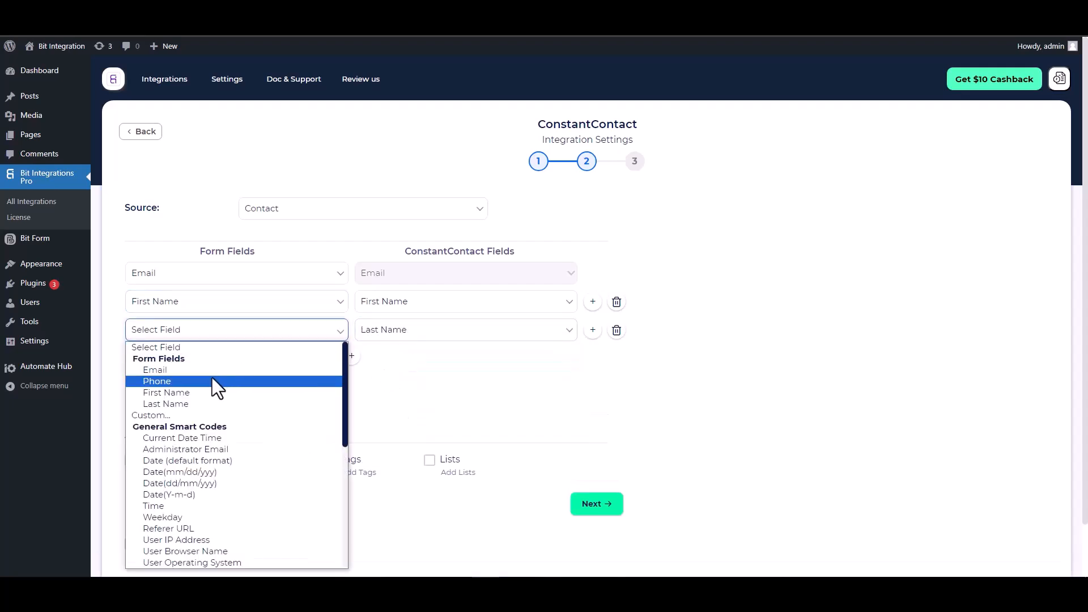
click(170, 404)
click(351, 355)
click(382, 359)
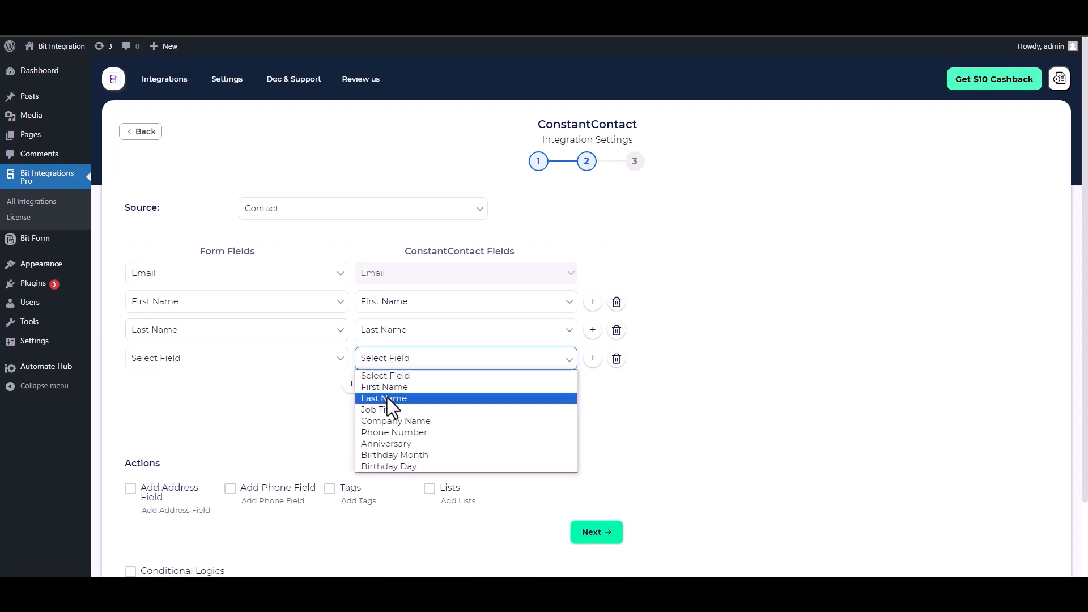
click(389, 434)
click(292, 363)
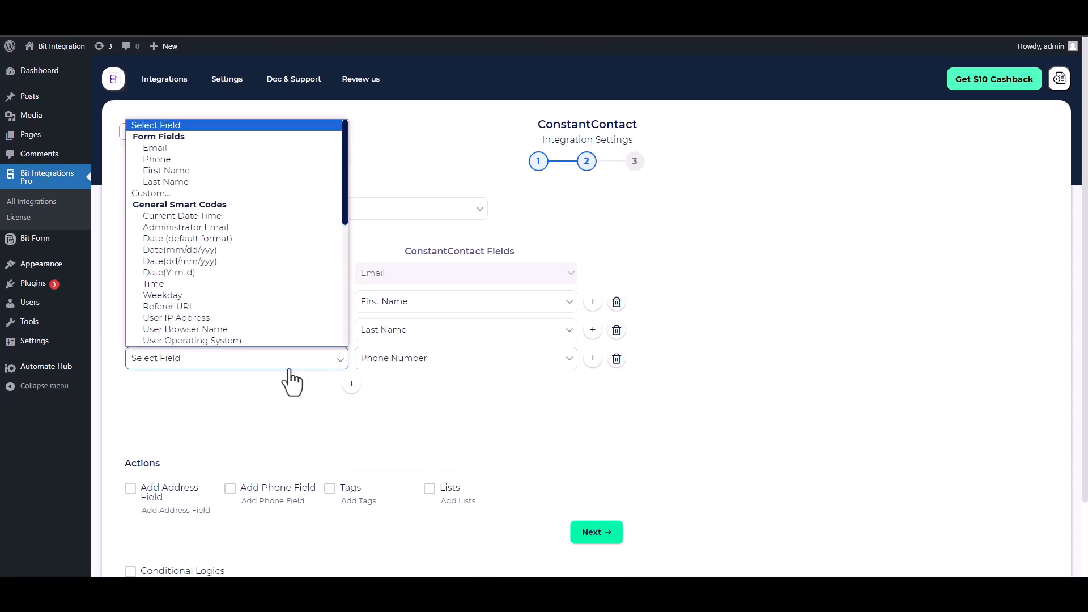
click(169, 159)
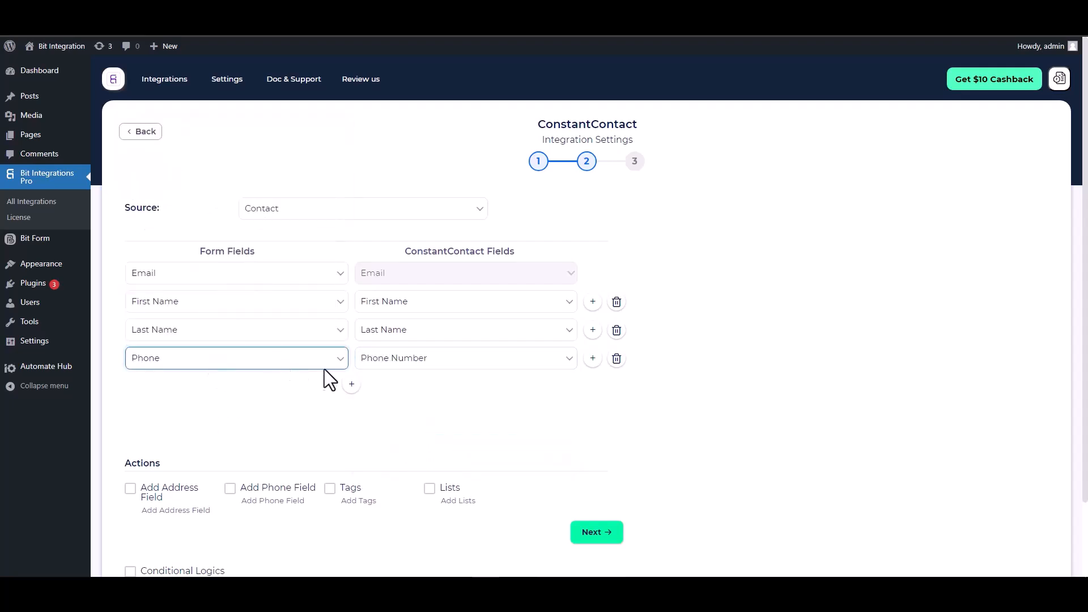
Leave conditional logic off and finish and save the integration
scroll(329, 383, down, 2)
drag(161, 377, 124, 378)
click(250, 384)
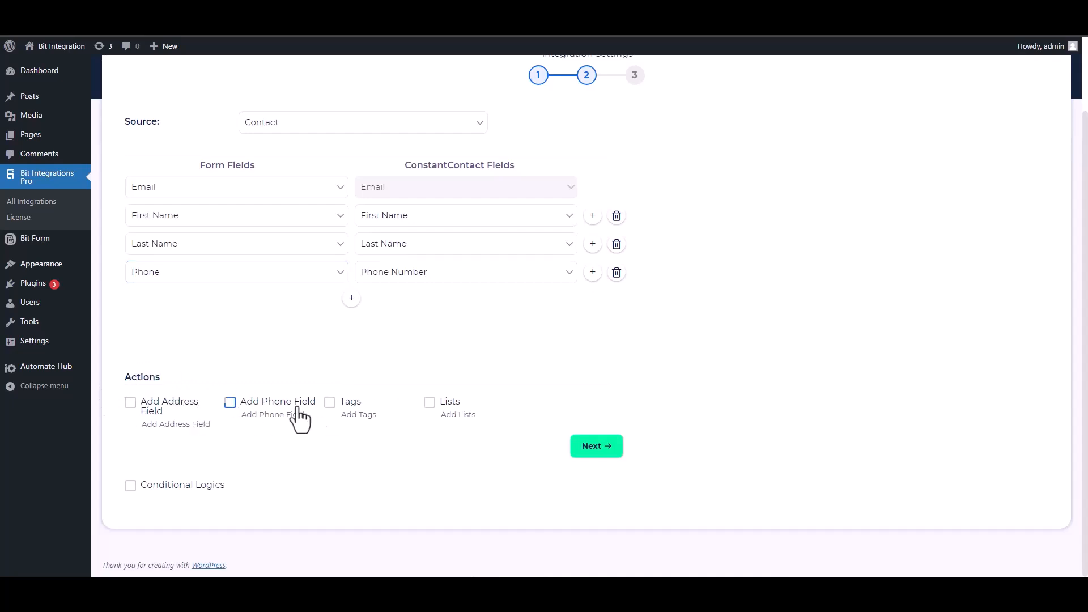
click(131, 486)
scroll(306, 428, down, 2)
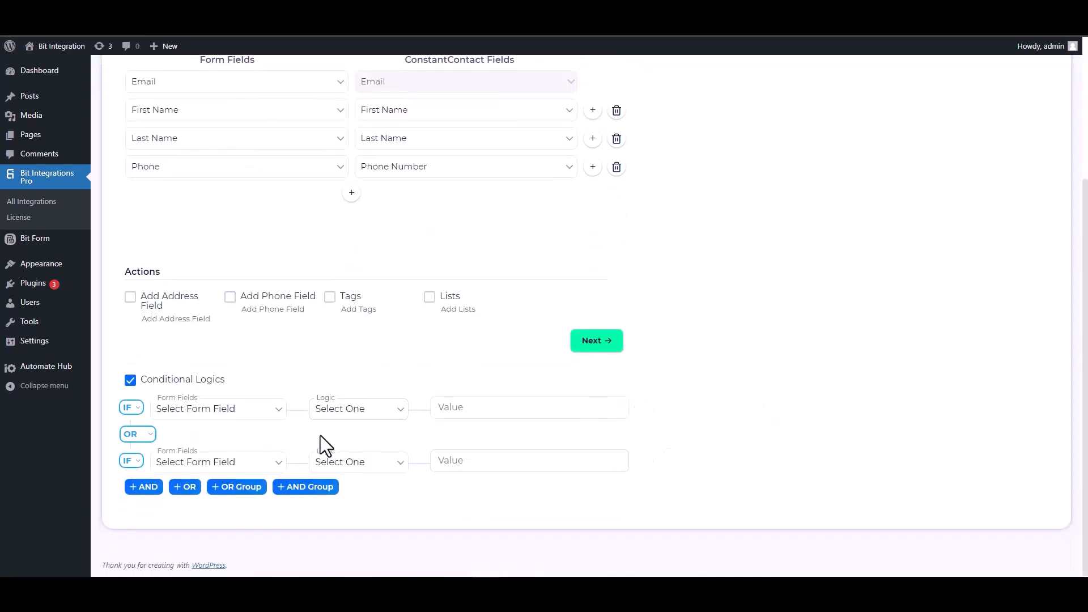
click(131, 380)
scroll(511, 470, up, 1)
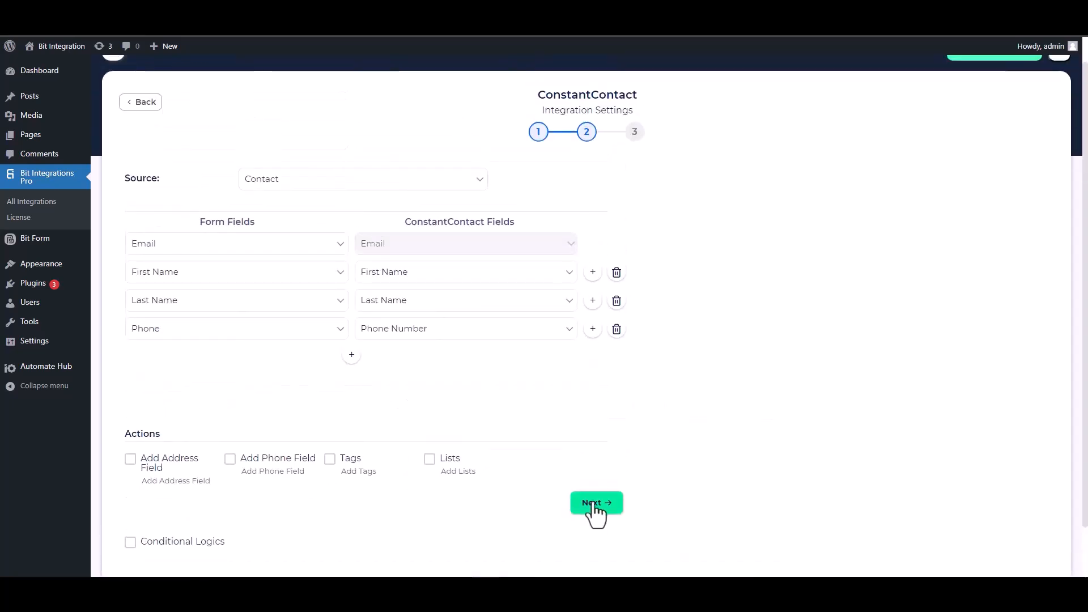
click(594, 506)
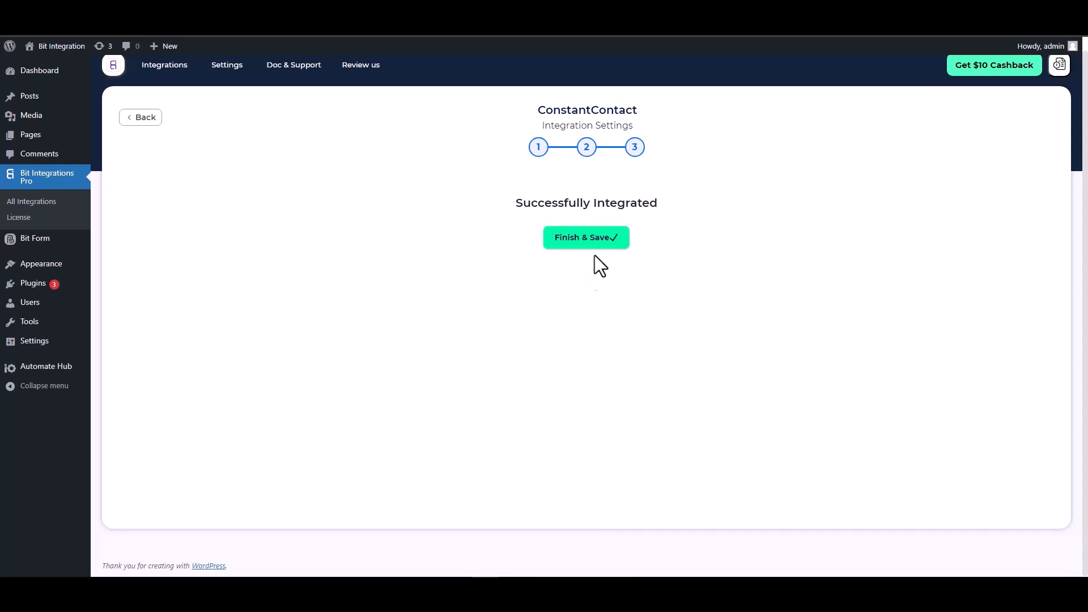
click(584, 244)
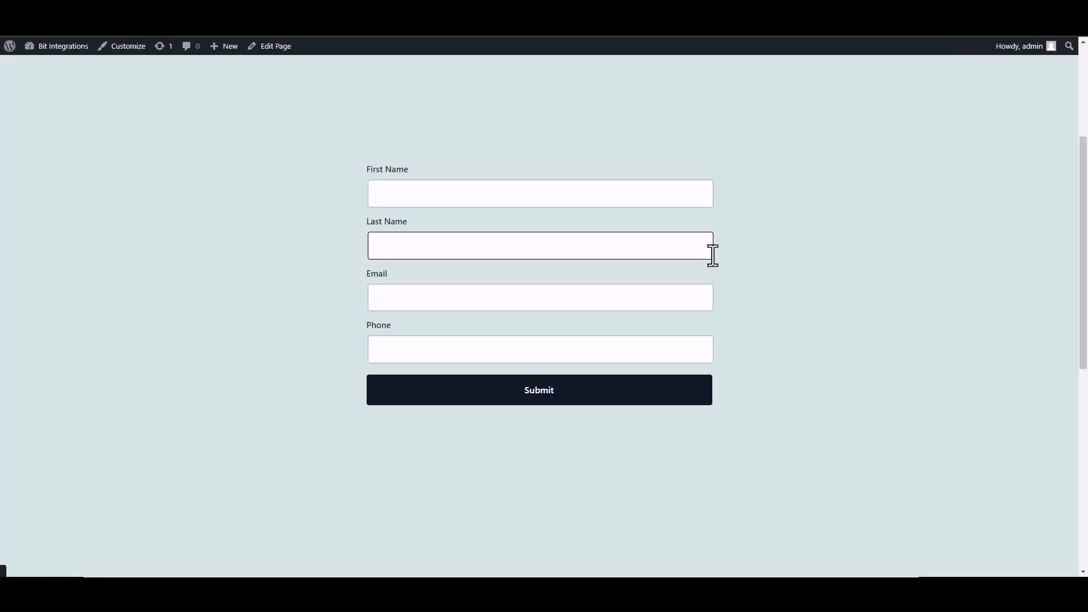
click(483, 195)
Submit the form with First Name 'Bit', Last Name 'Integrations', an e-mail and phone number
text(Bit)
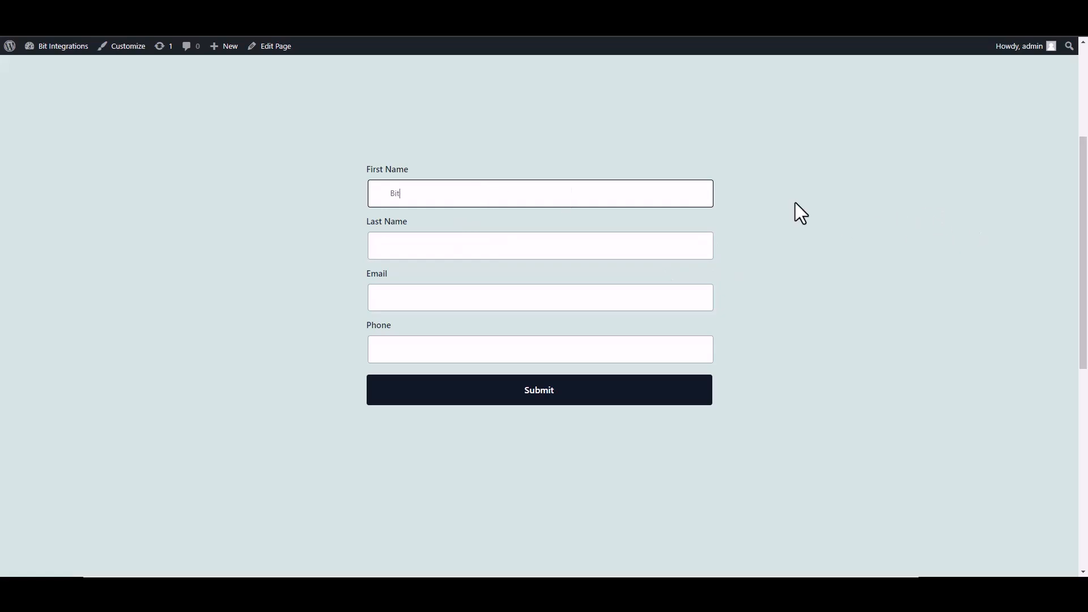
click(675, 247)
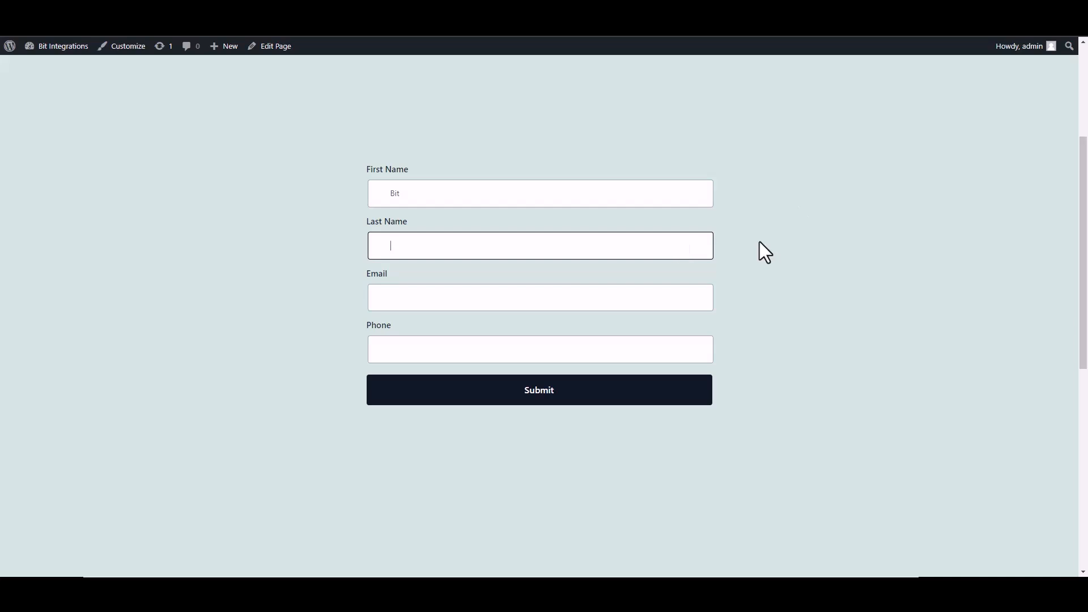
text(Integrations)
click(642, 295)
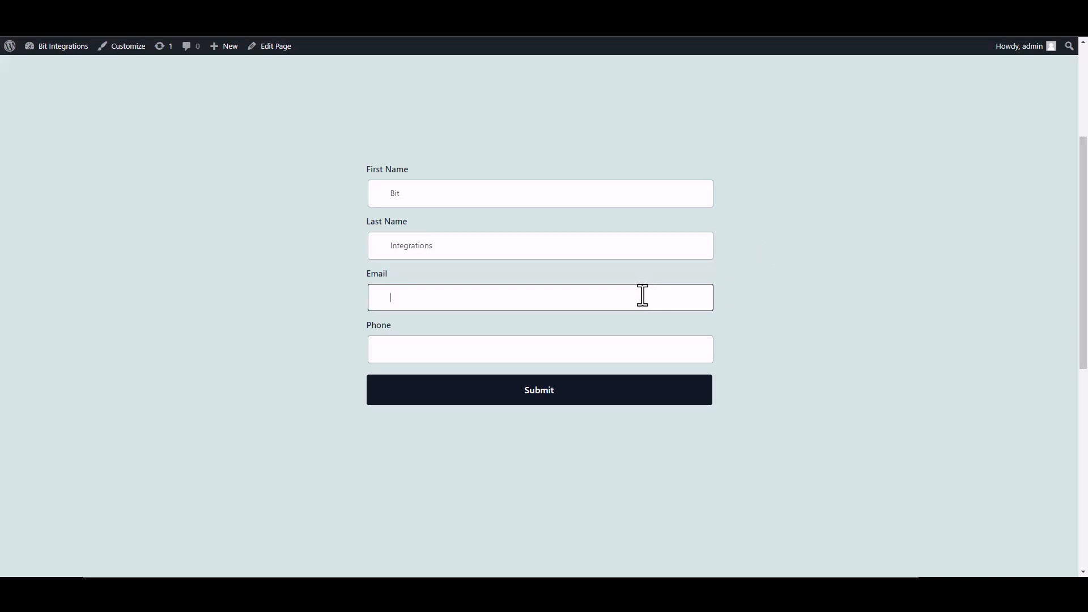
click(685, 347)
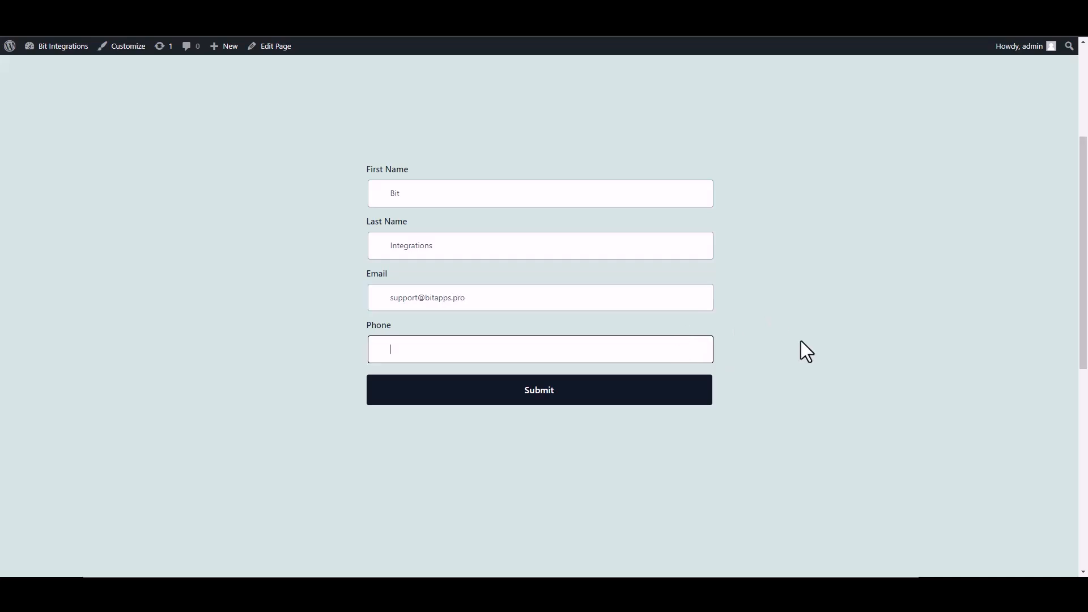
click(687, 399)
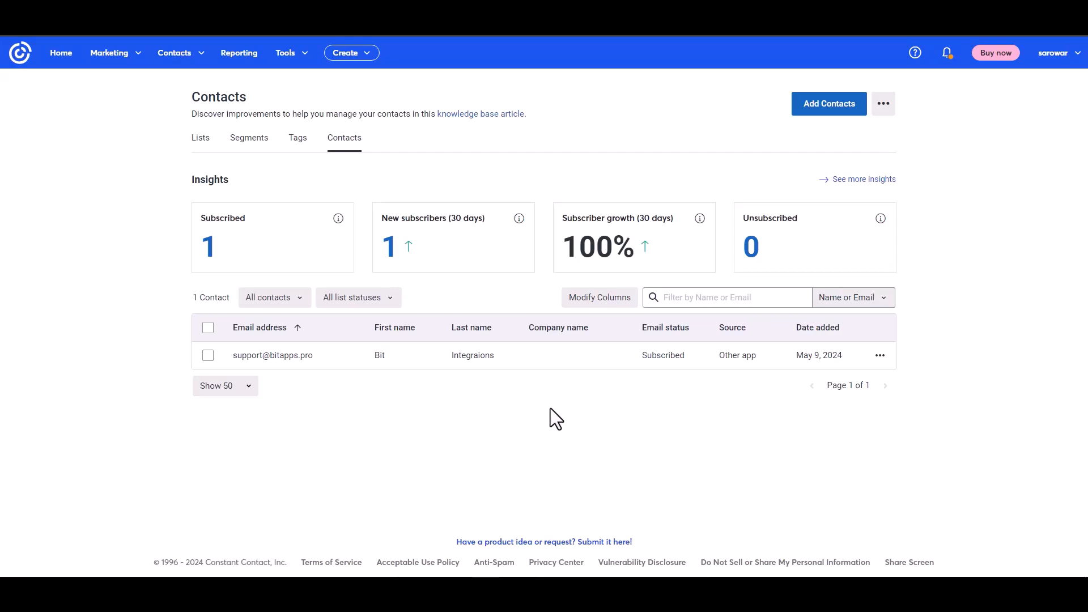
Open the new contact's details to confirm its email, first and last name were added by API
click(279, 356)
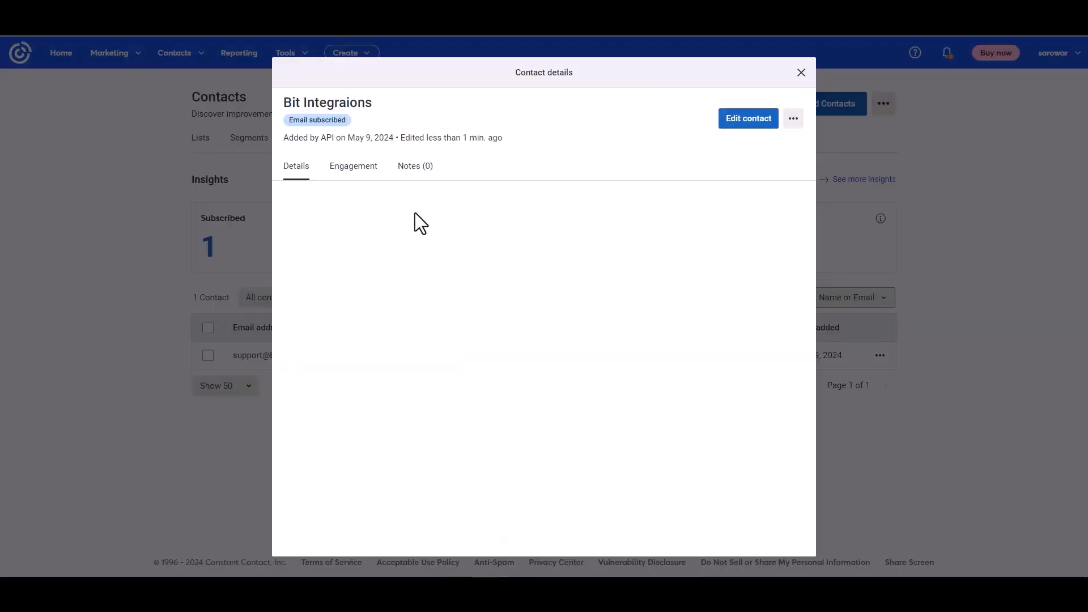
drag(289, 137, 356, 133)
click(435, 294)
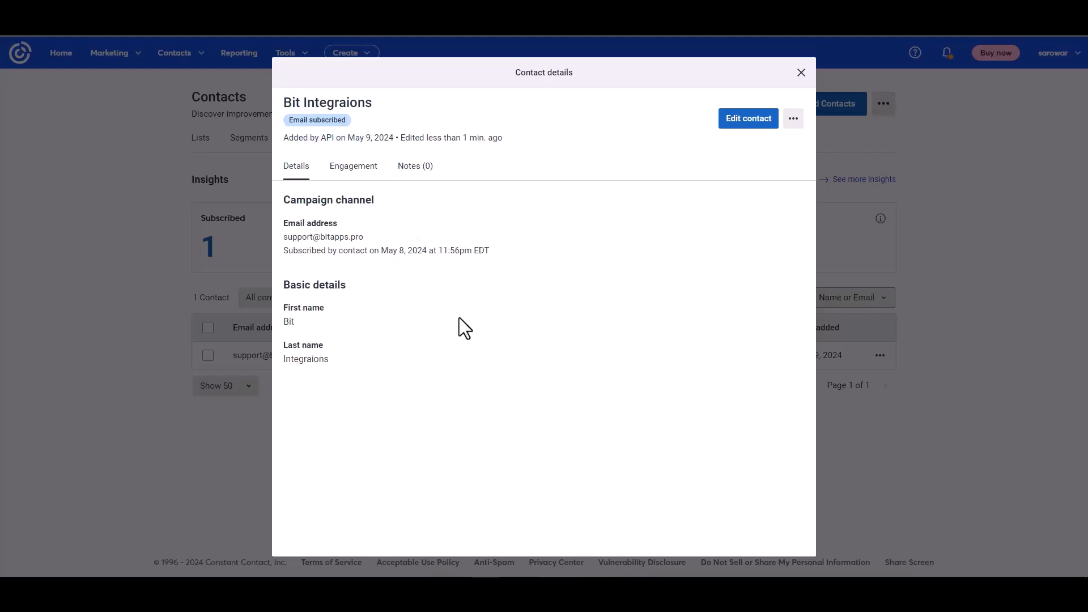